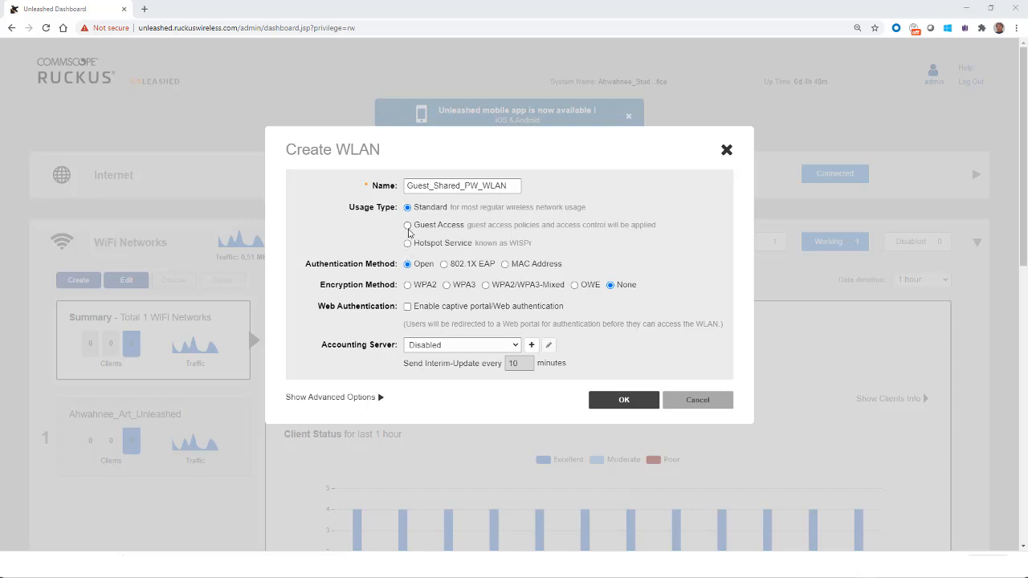
Step: Set the WLAN usage type to Guest Access with Guest Pass and Social Login authentication
{"action": "left_click", "coordinate": [408, 229]}
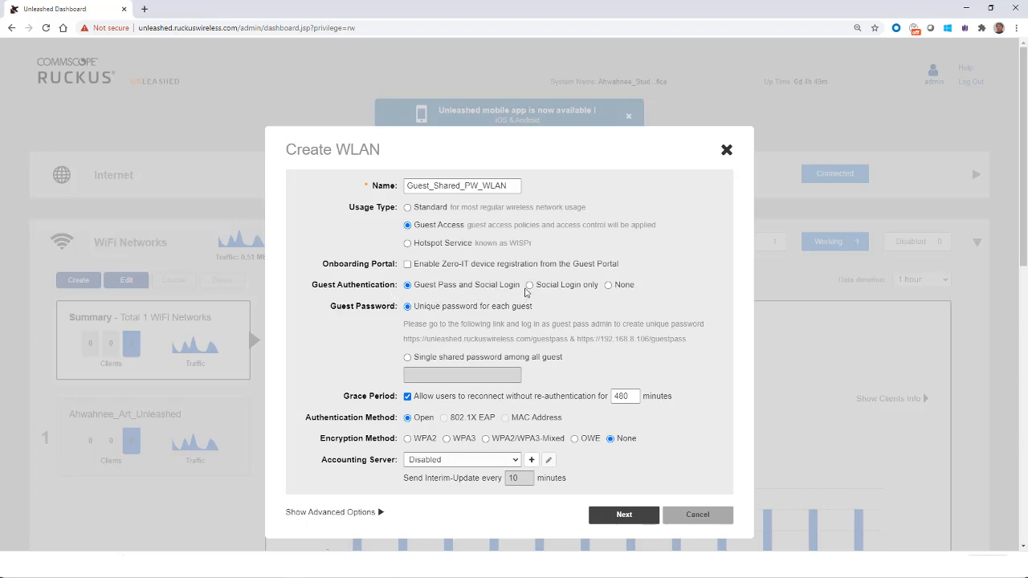
{"action": "left_click", "coordinate": [529, 286]}
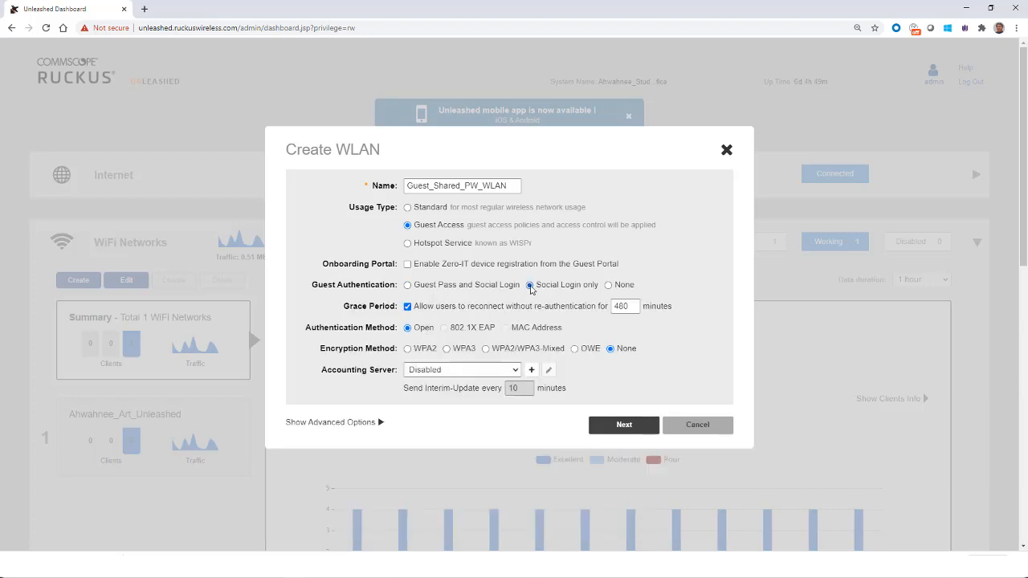
{"action": "left_click", "coordinate": [608, 286]}
{"action": "left_click", "coordinate": [408, 285]}
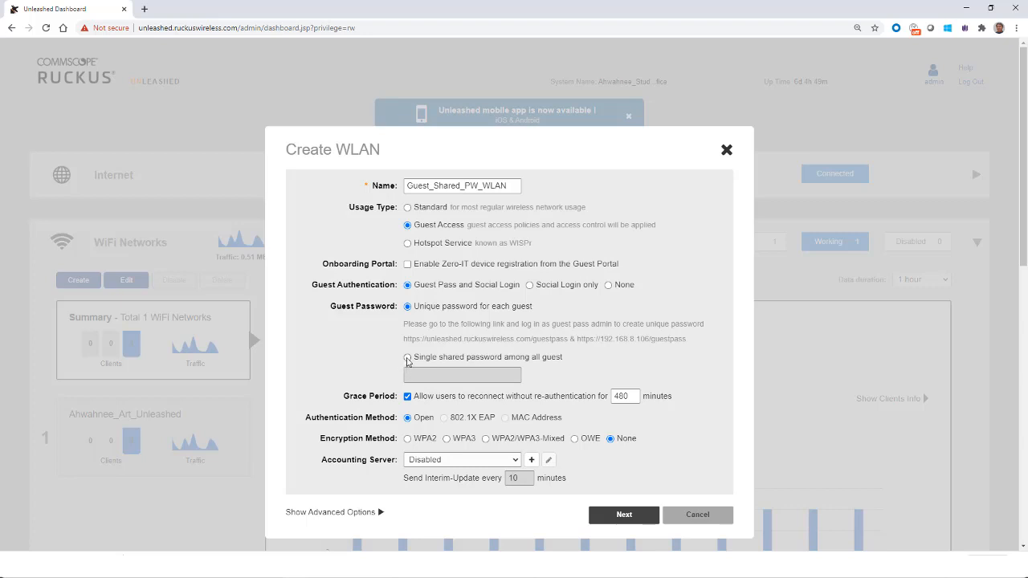
Step: Choose a single shared password among all guests and enter the shared guest password
{"action": "left_click", "coordinate": [407, 359]}
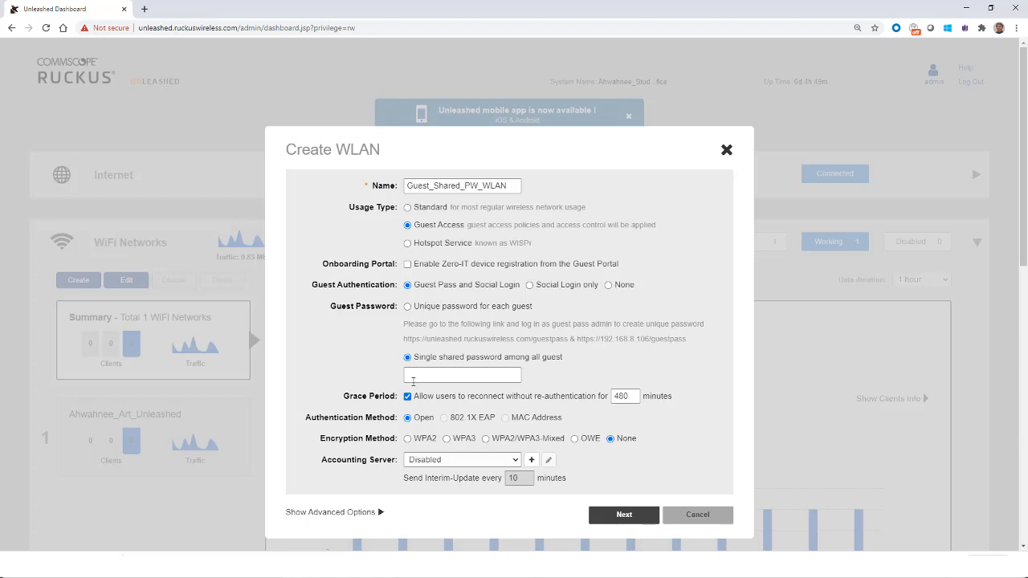
{"action": "left_click", "coordinate": [415, 377]}
{"action": "type", "text": "Guest1234"}
Step: Set the encryption method to WPA2 and paste the WLAN password
{"action": "left_click", "coordinate": [408, 439]}
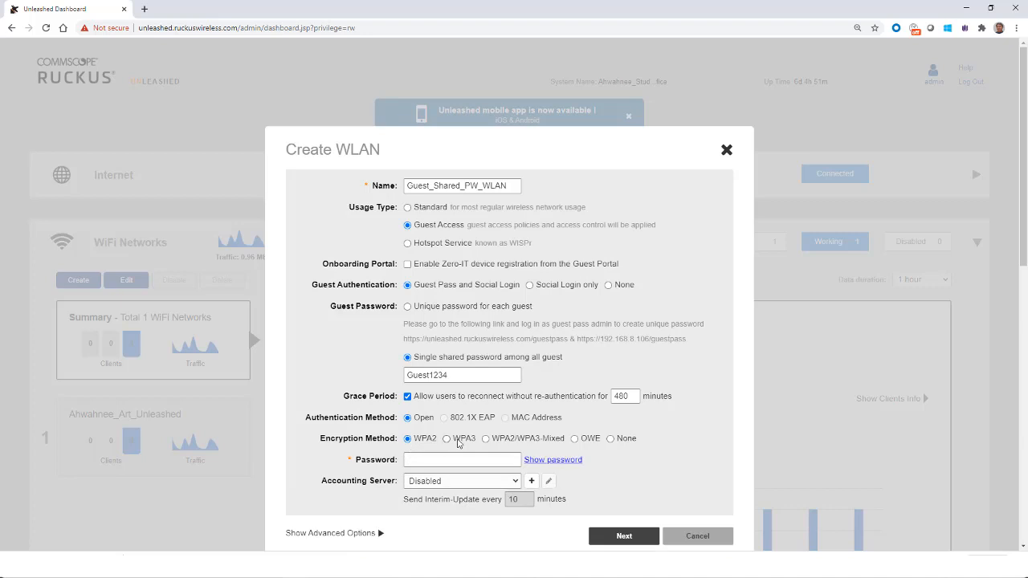
{"action": "left_click", "coordinate": [447, 439]}
{"action": "left_click", "coordinate": [485, 439]}
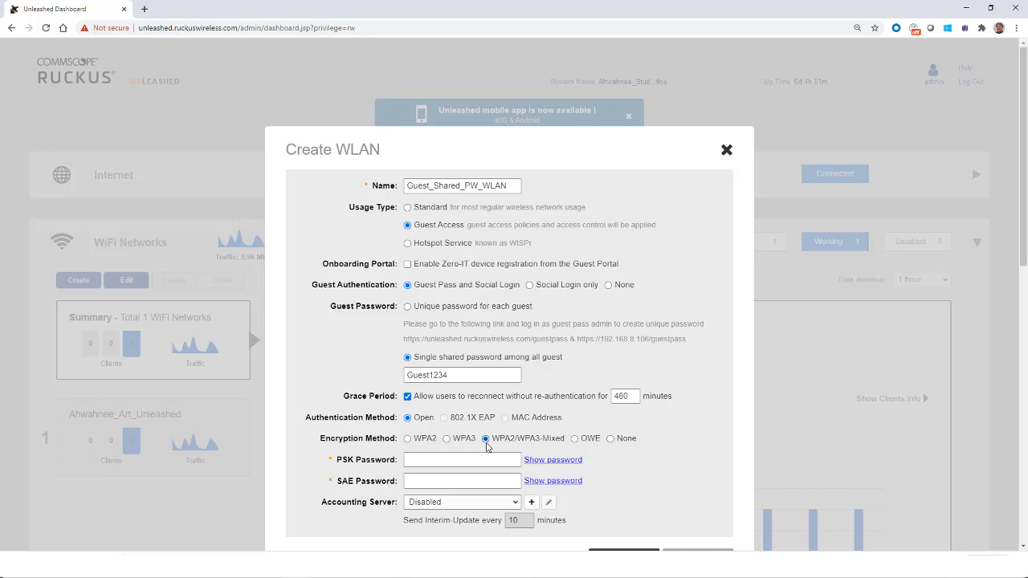
{"action": "left_click", "coordinate": [408, 439]}
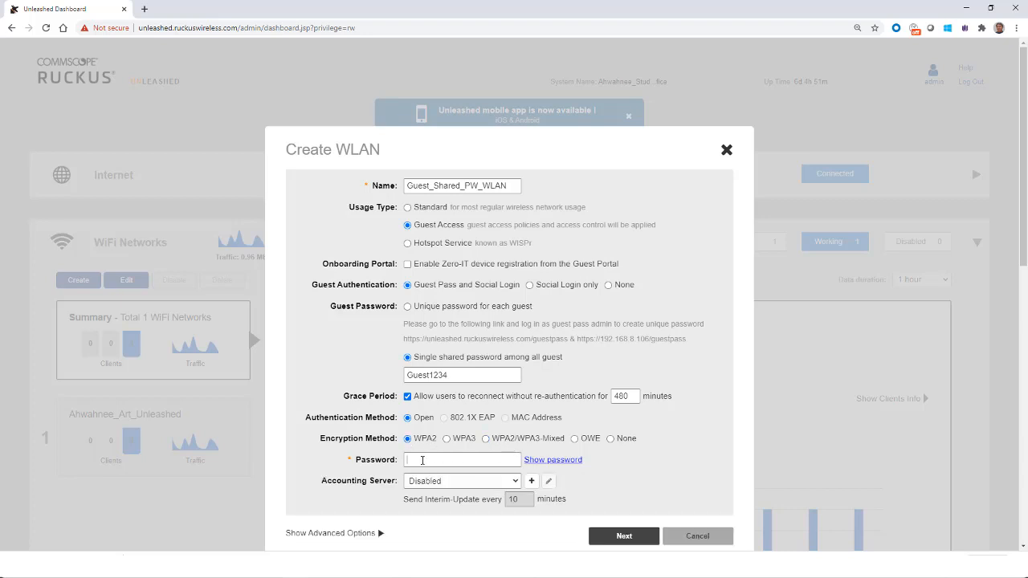
{"action": "key", "text": "ctrl+v"}
Step: Open the form for a new accounting server and cancel it
{"action": "left_click", "coordinate": [531, 481]}
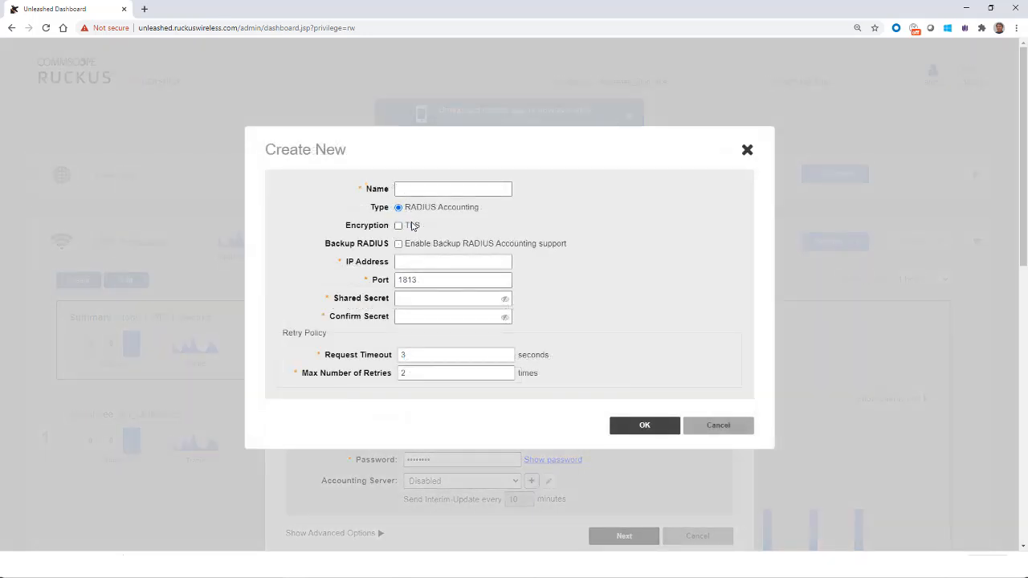
{"action": "left_click", "coordinate": [698, 425]}
Step: Show the advanced options and keep the WLAN's service schedule set to Always on
{"action": "scroll", "coordinate": [418, 410], "scroll_direction": "down", "scroll_amount": 2}
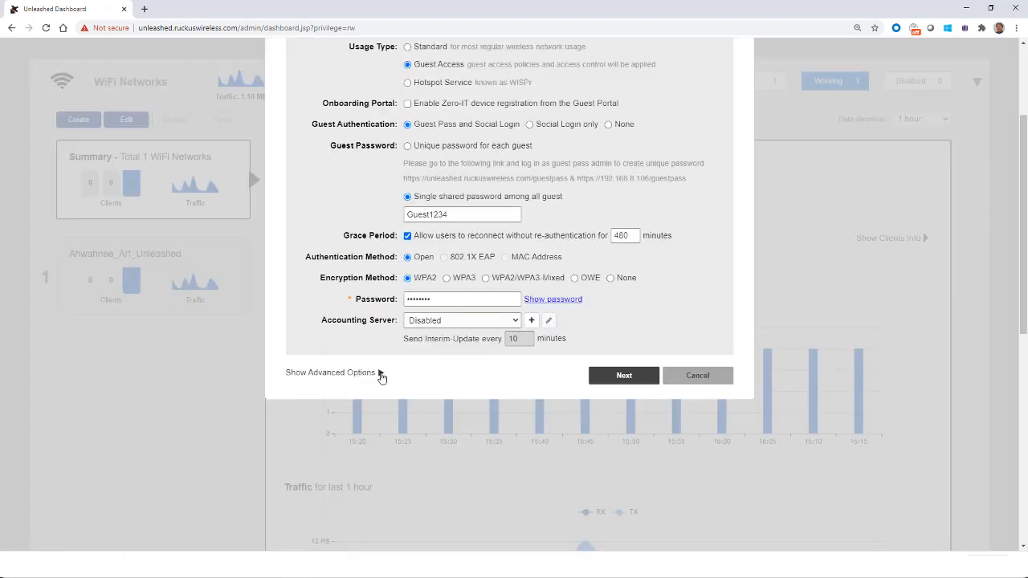
{"action": "left_click", "coordinate": [379, 374]}
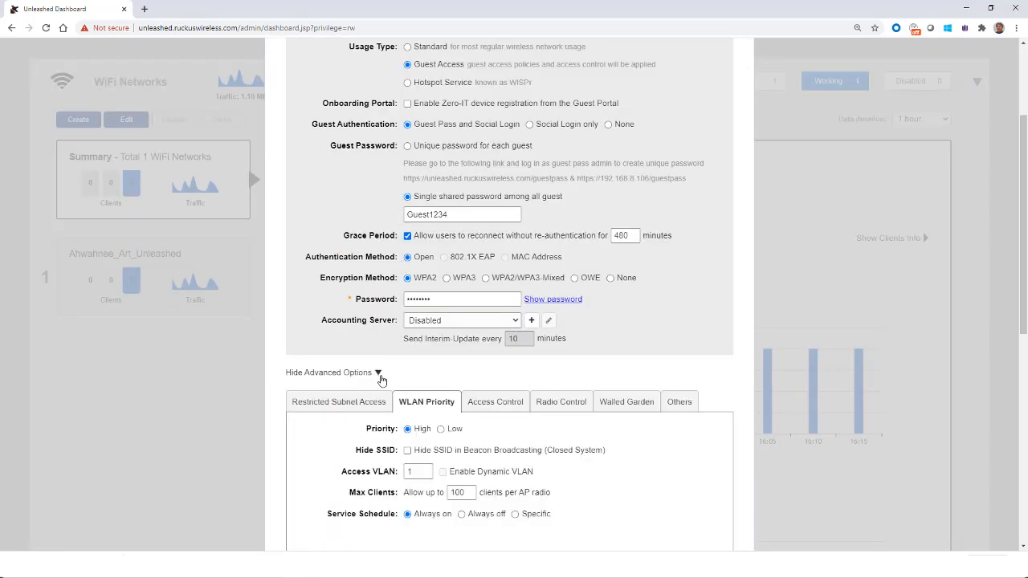
{"action": "scroll", "coordinate": [382, 378], "scroll_direction": "down", "scroll_amount": 3}
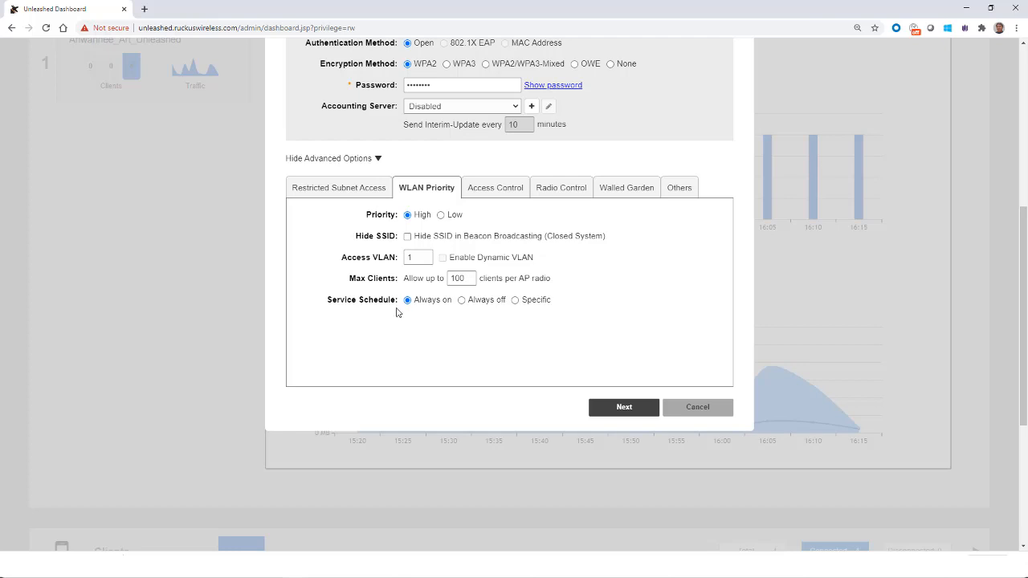
{"action": "left_click", "coordinate": [516, 302]}
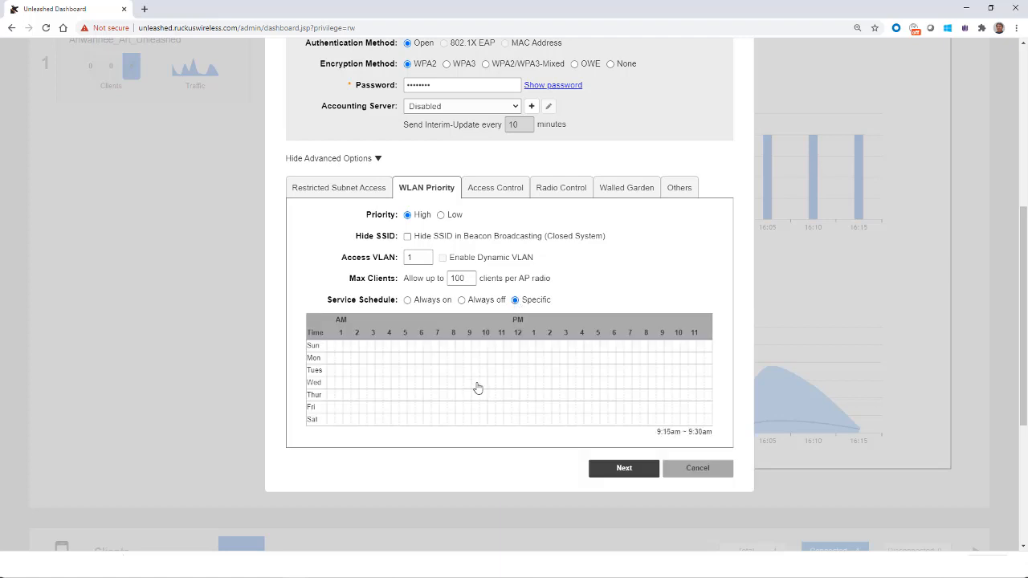
{"action": "left_click", "coordinate": [408, 300]}
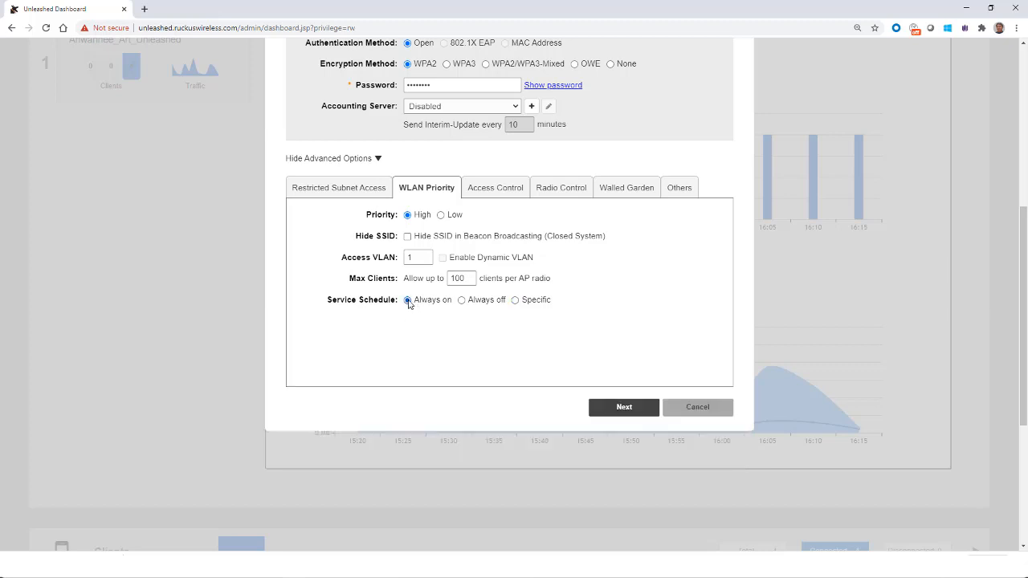
Step: Examine the per-station uplink and downlink rate limit choices on the Access Control tab
{"action": "left_click", "coordinate": [485, 197]}
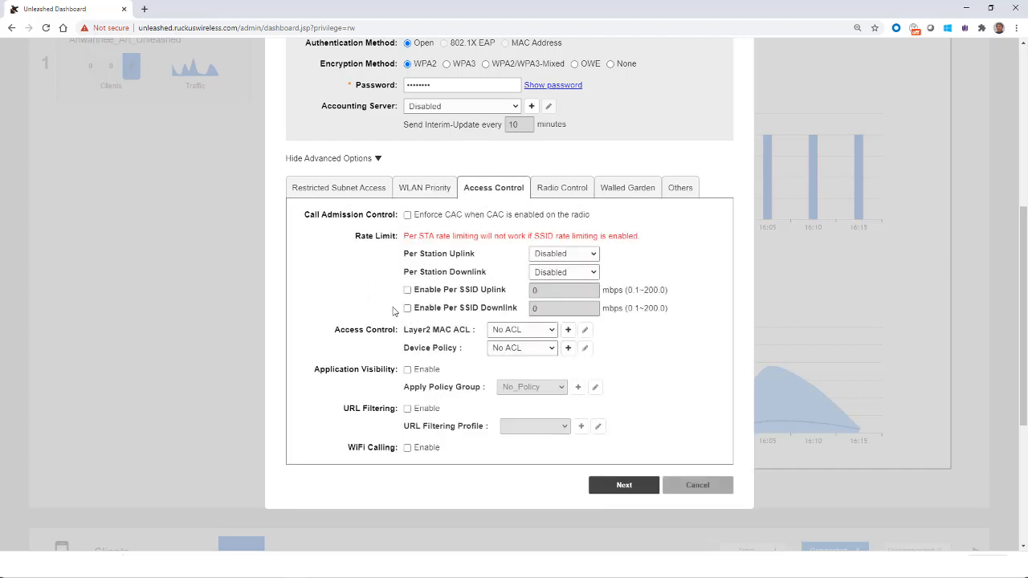
{"action": "left_click", "coordinate": [594, 255]}
{"action": "scroll", "coordinate": [553, 316], "scroll_direction": "down", "scroll_amount": 5}
{"action": "scroll", "coordinate": [552, 316], "scroll_direction": "down", "scroll_amount": 7}
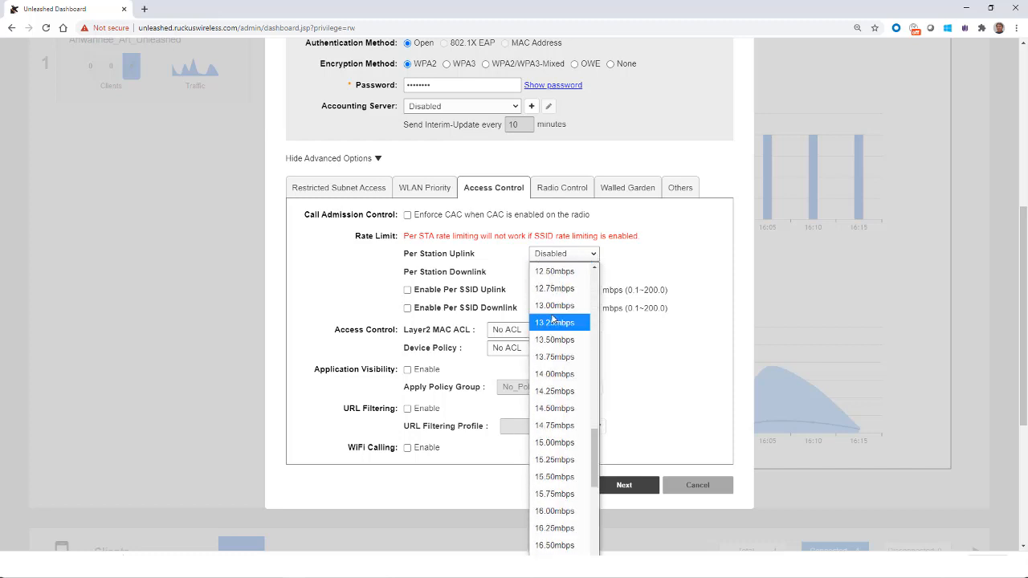
{"action": "scroll", "coordinate": [562, 314], "scroll_direction": "up", "scroll_amount": 12}
{"action": "left_click", "coordinate": [670, 255]}
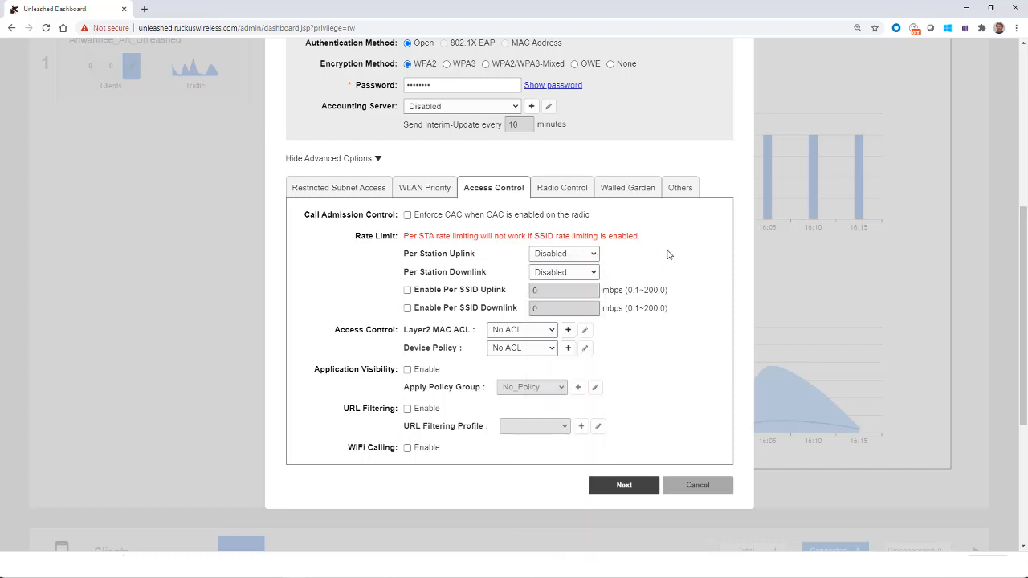
{"action": "left_click", "coordinate": [593, 275]}
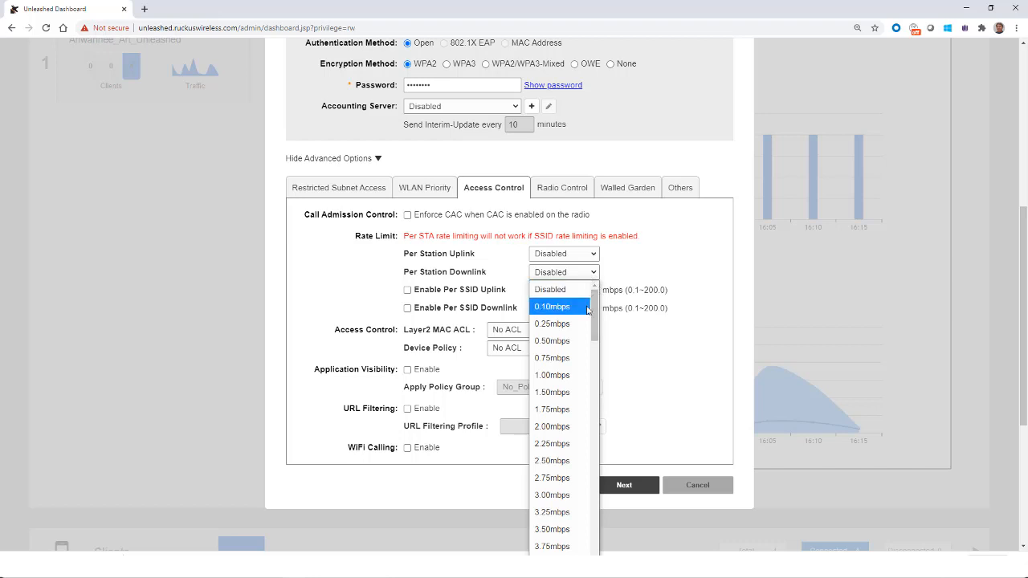
{"action": "scroll", "coordinate": [595, 298], "scroll_direction": "down", "scroll_amount": 7}
{"action": "scroll", "coordinate": [595, 298], "scroll_direction": "up", "scroll_amount": 7}
{"action": "left_click", "coordinate": [652, 241]}
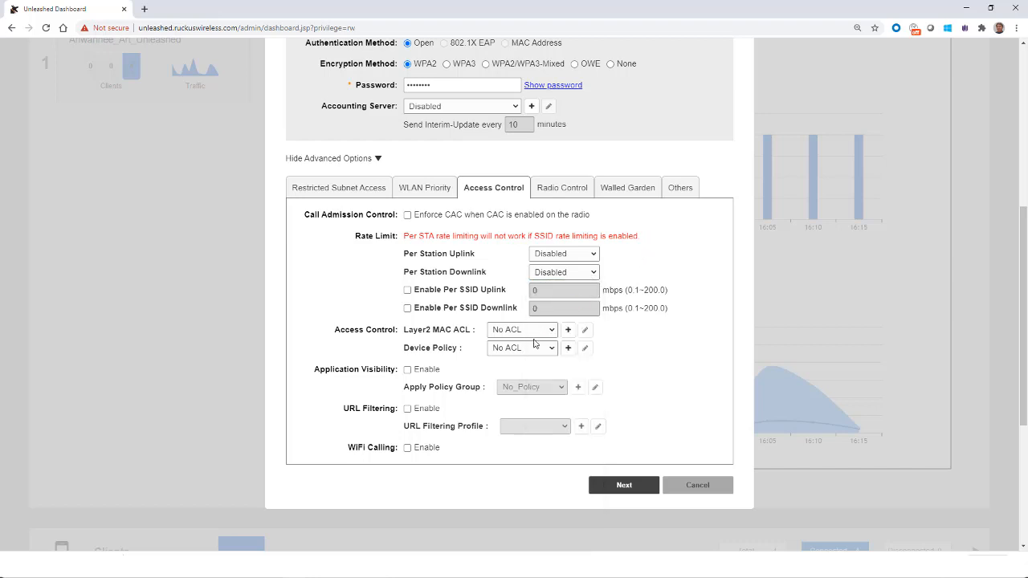
Step: Enable Application Visibility and go through the remaining advanced tabs to the next page
{"action": "left_click", "coordinate": [408, 370]}
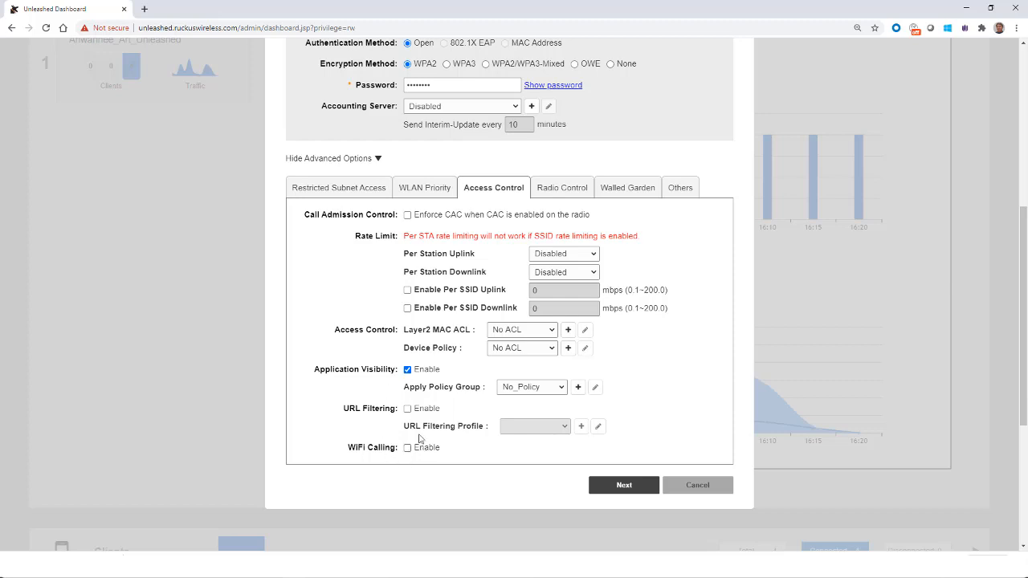
{"action": "left_click", "coordinate": [568, 195]}
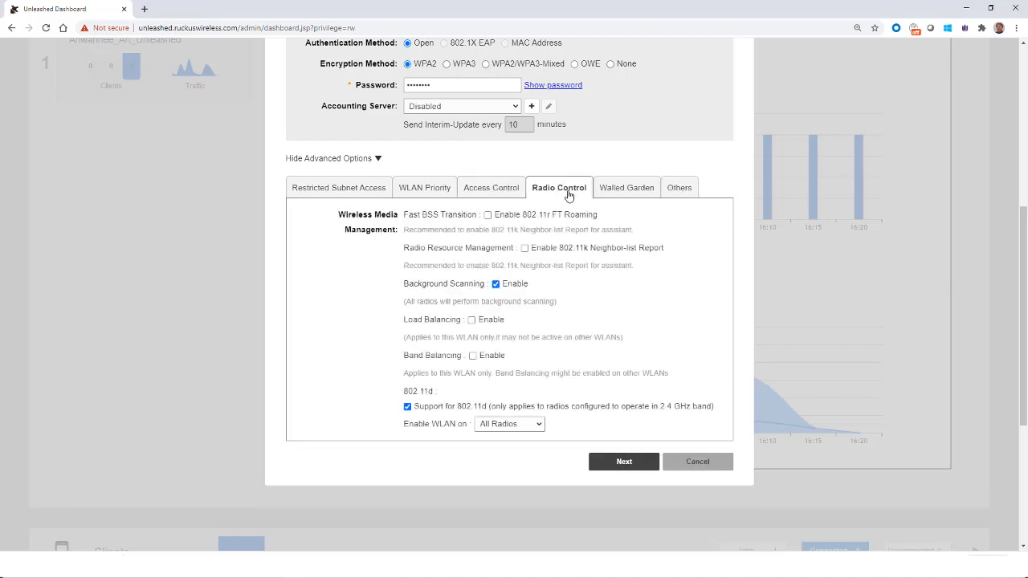
{"action": "left_click", "coordinate": [620, 193]}
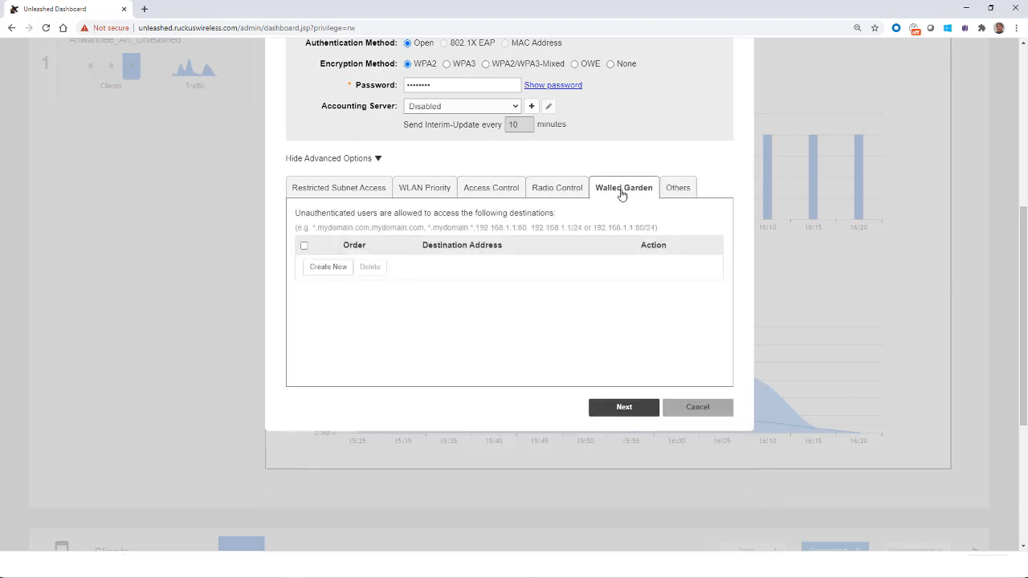
{"action": "left_click", "coordinate": [674, 193]}
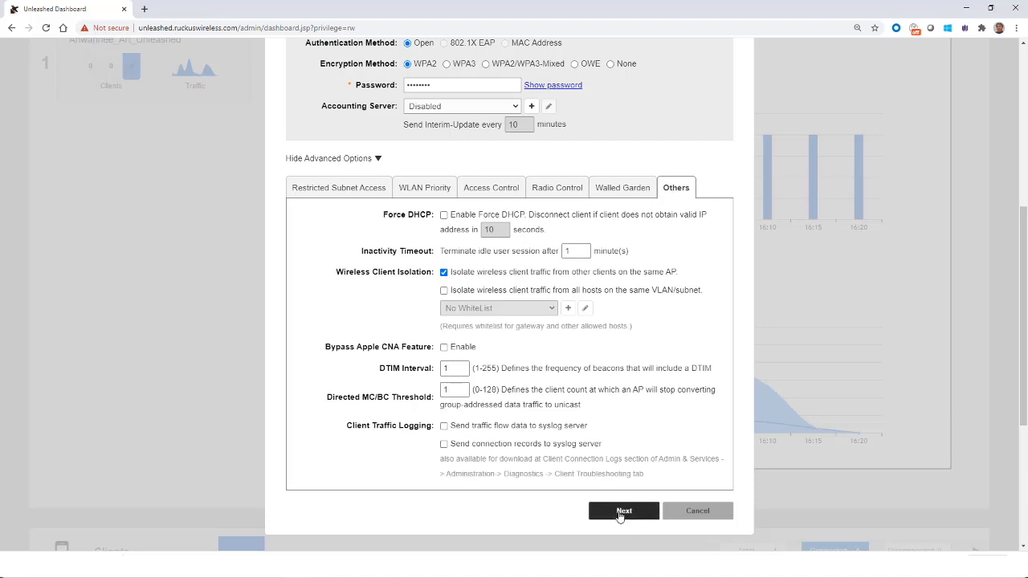
{"action": "left_click", "coordinate": [620, 513]}
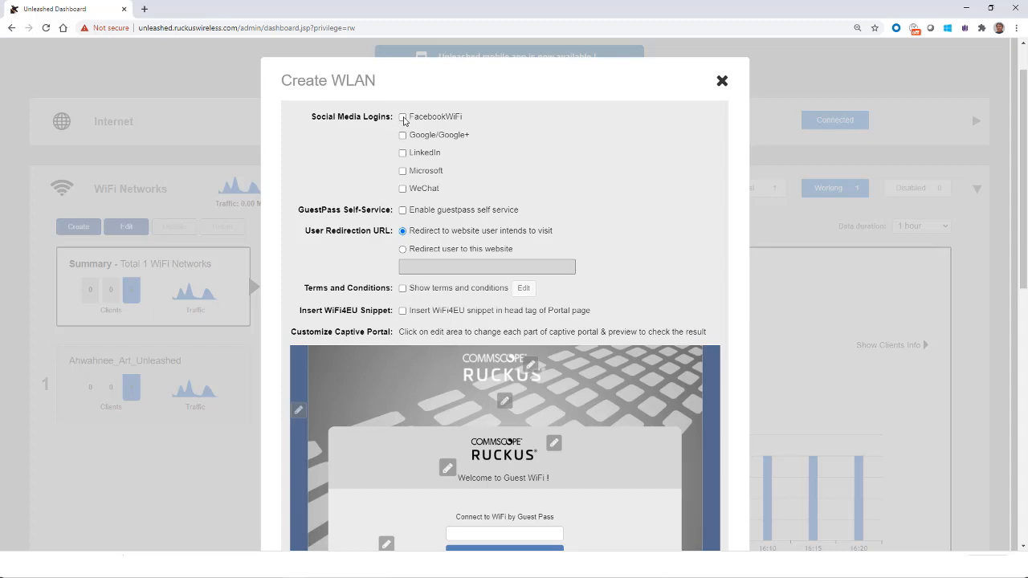
Step: Enable the FacebookWiFi social login and open its registration page
{"action": "left_click", "coordinate": [404, 117]}
{"action": "left_click", "coordinate": [443, 137]}
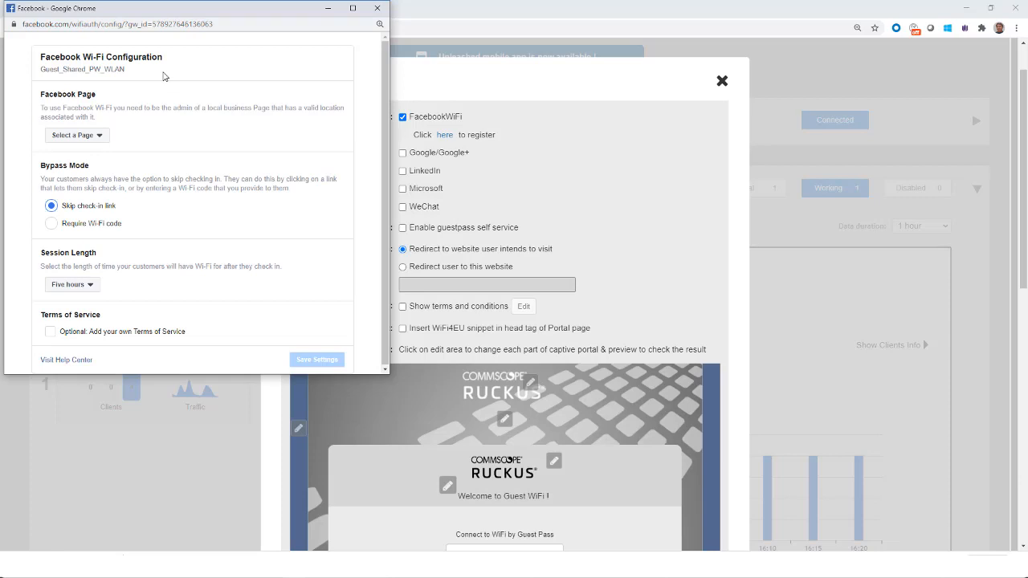
{"action": "left_click", "coordinate": [377, 9]}
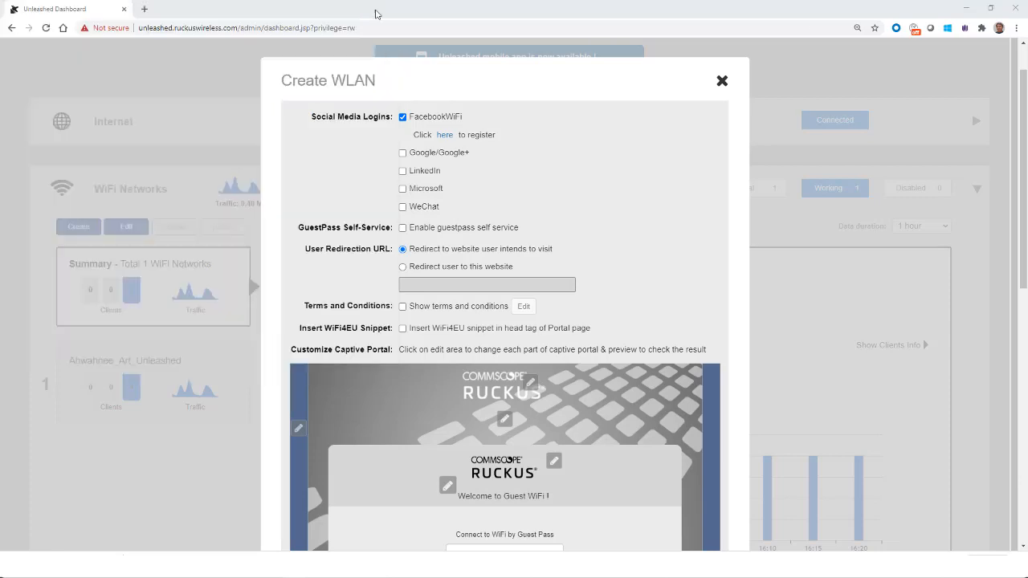
Step: Toggle the Google/Google+, LinkedIn and Microsoft social login options on and off
{"action": "left_click", "coordinate": [403, 152]}
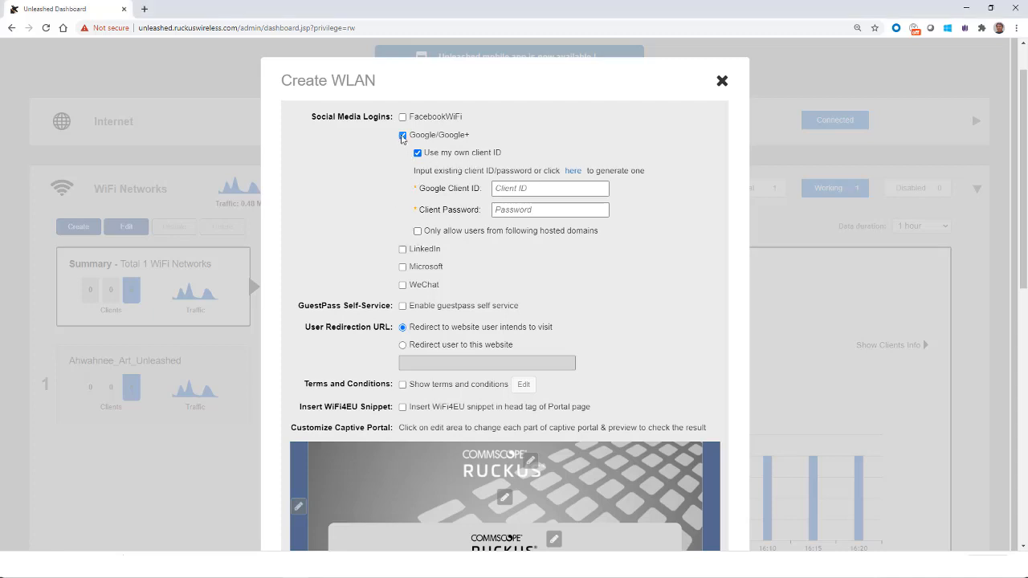
{"action": "left_click", "coordinate": [402, 137]}
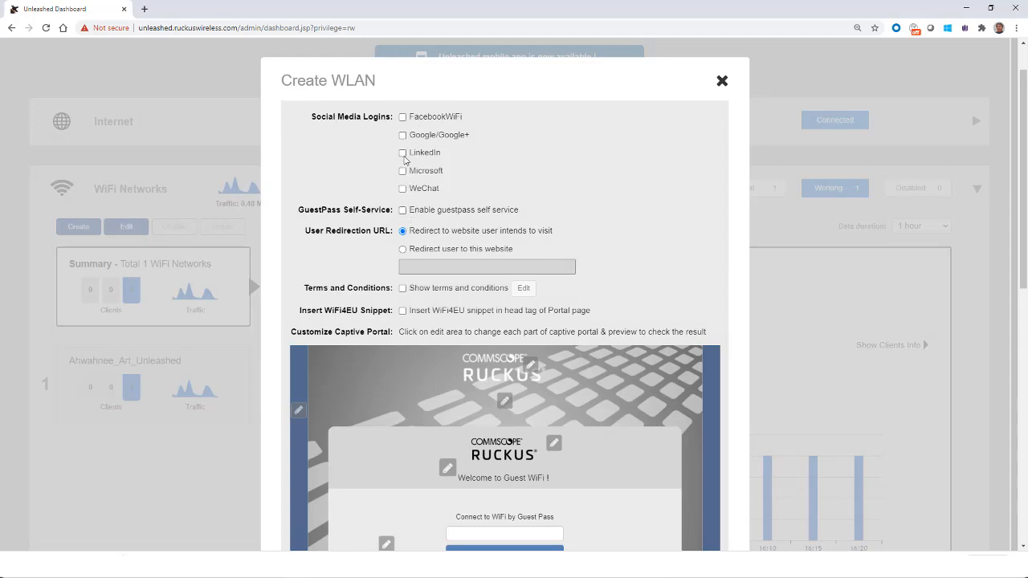
{"action": "left_click", "coordinate": [402, 153]}
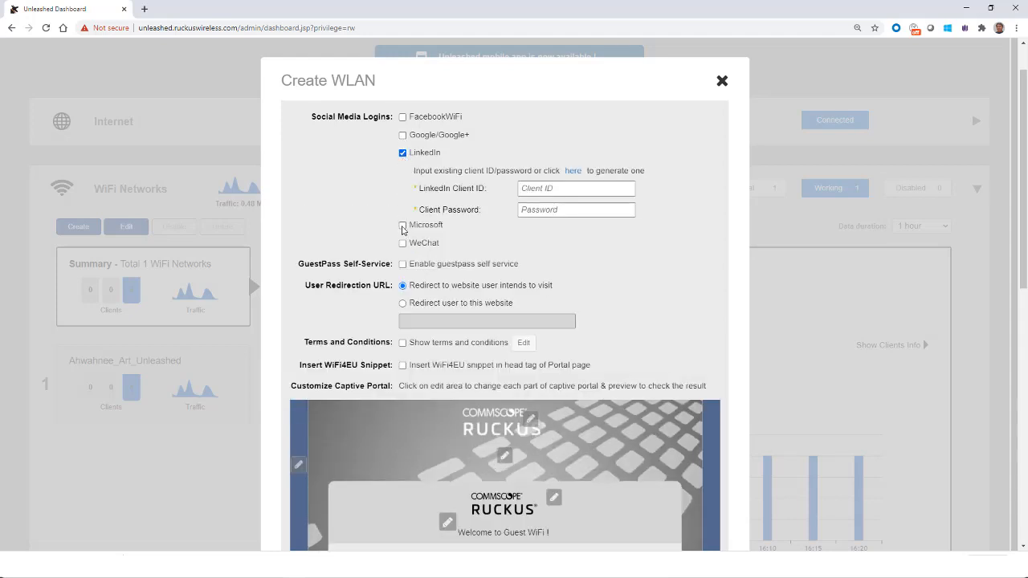
{"action": "left_click", "coordinate": [403, 225]}
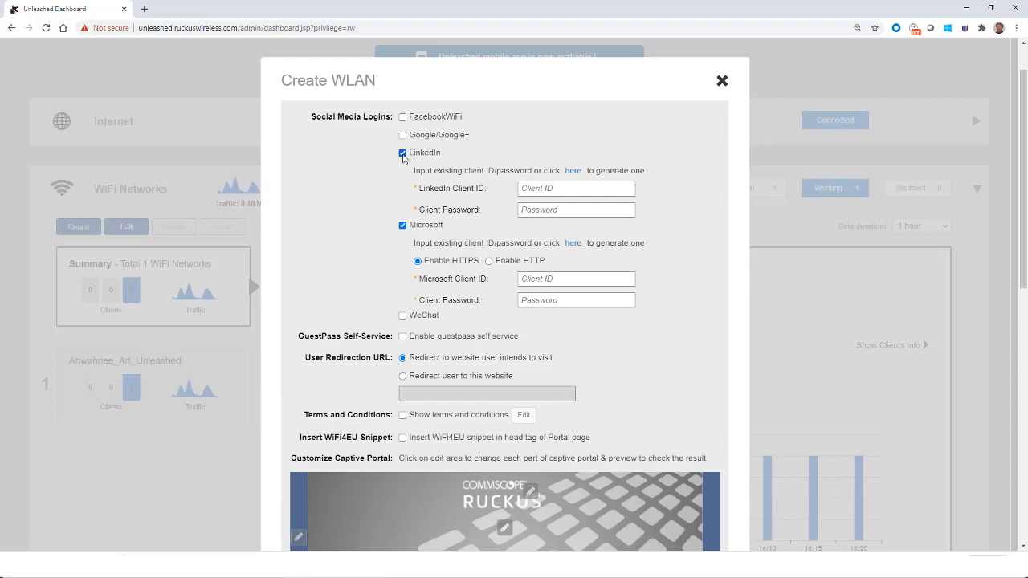
{"action": "left_click", "coordinate": [403, 153]}
{"action": "left_click", "coordinate": [402, 172]}
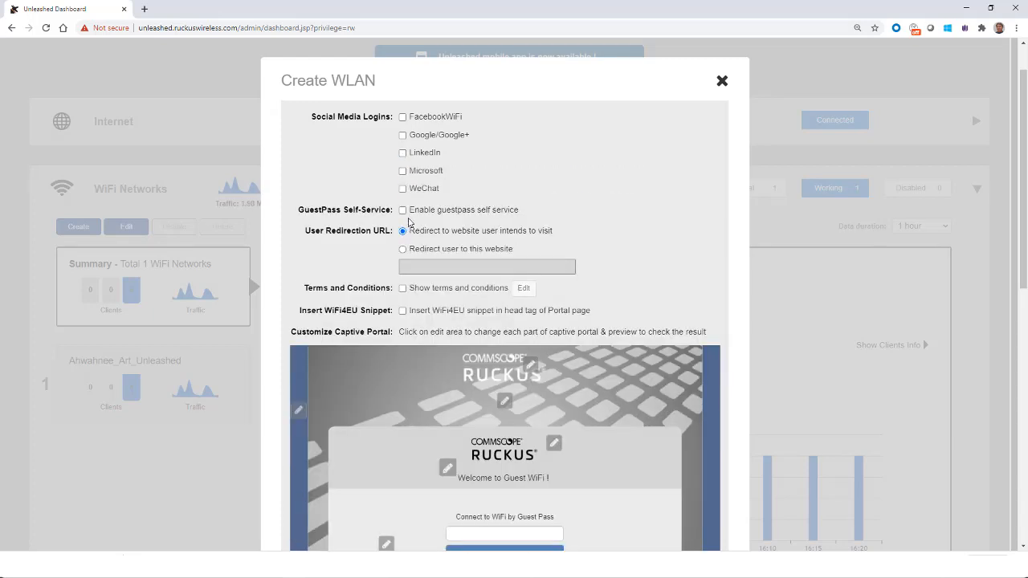
Step: Enable and disable guest pass self-service
{"action": "left_click", "coordinate": [402, 211]}
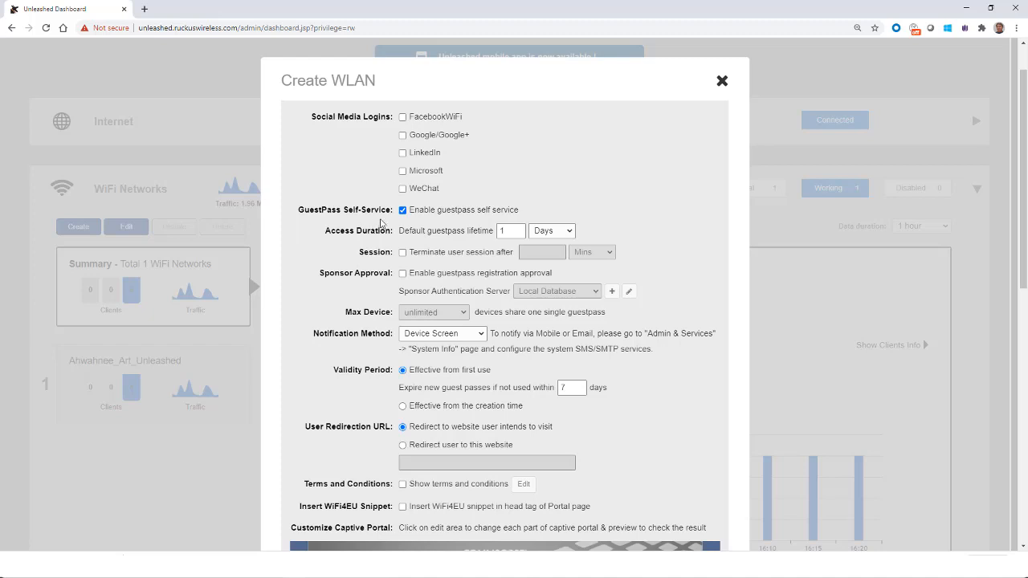
{"action": "left_click", "coordinate": [402, 211]}
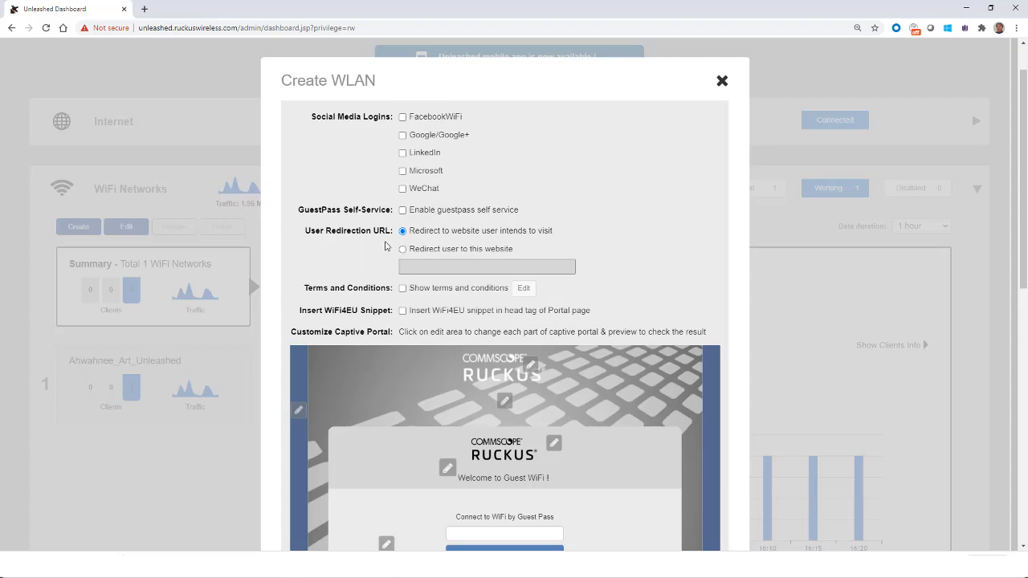
{"action": "scroll", "coordinate": [385, 246], "scroll_direction": "down", "scroll_amount": 1}
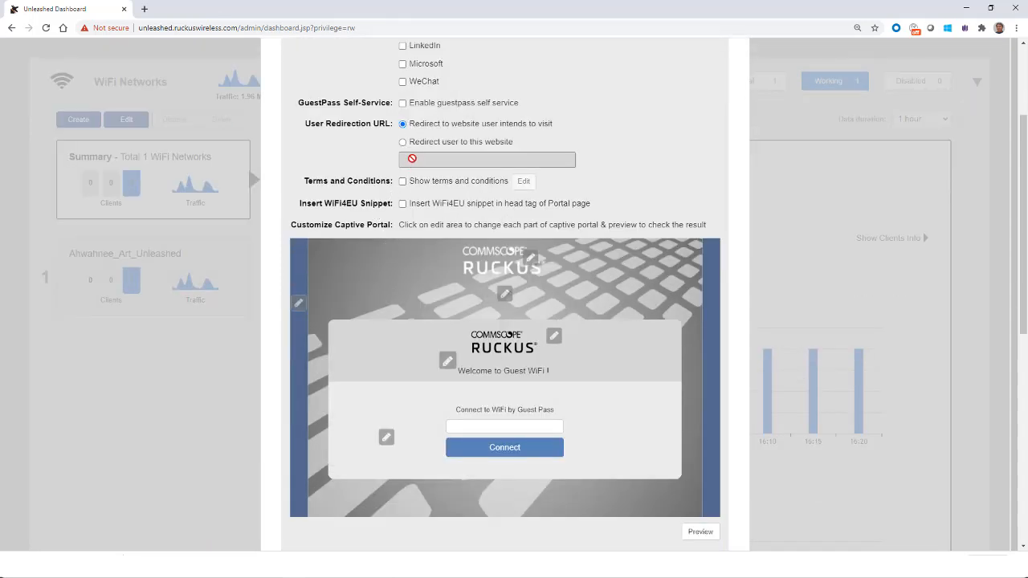
{"action": "left_click", "coordinate": [402, 143]}
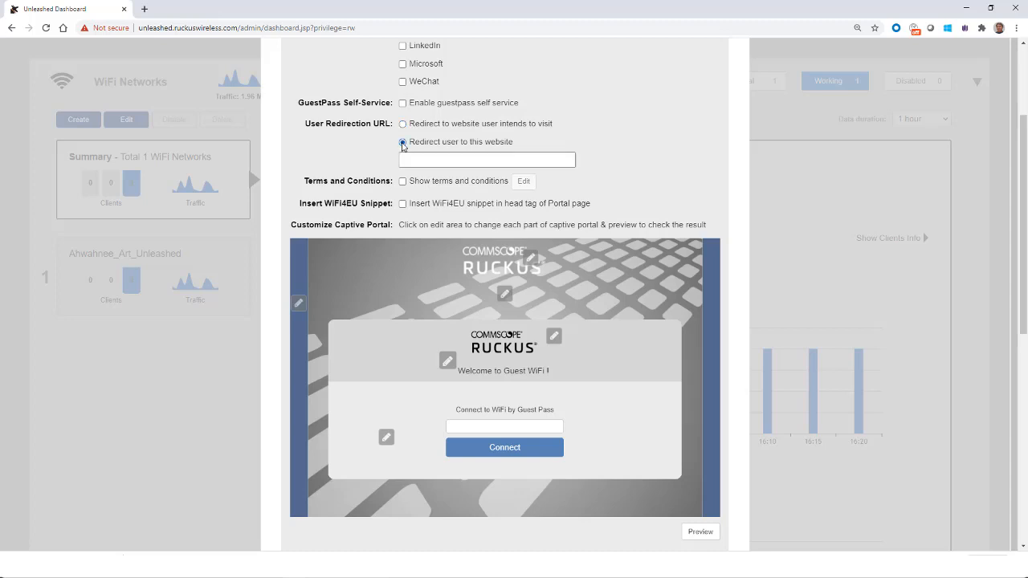
{"action": "left_click", "coordinate": [415, 161]}
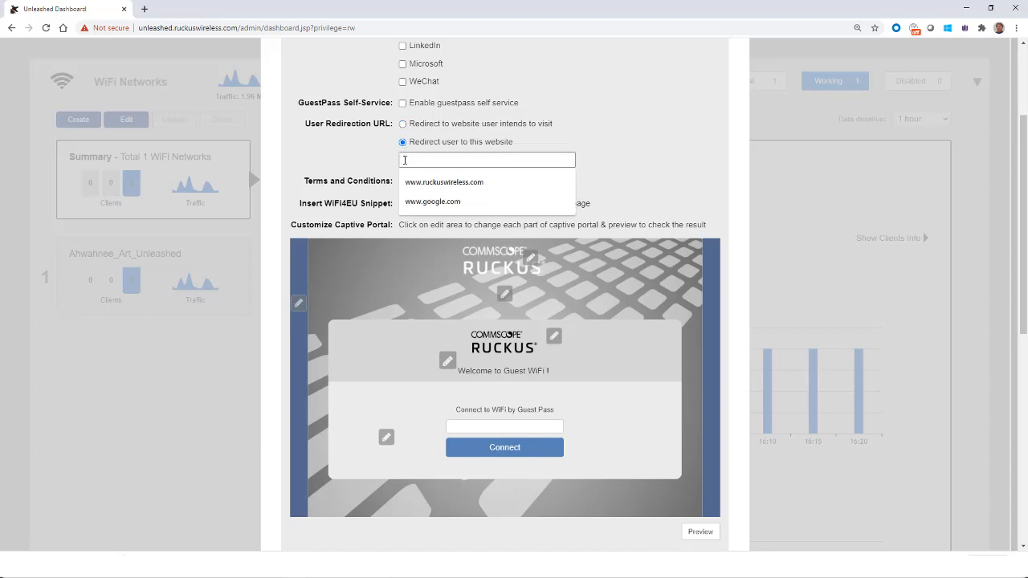
{"action": "type", "text": "https.www.commscope.com"}
{"action": "left_click", "coordinate": [400, 243]}
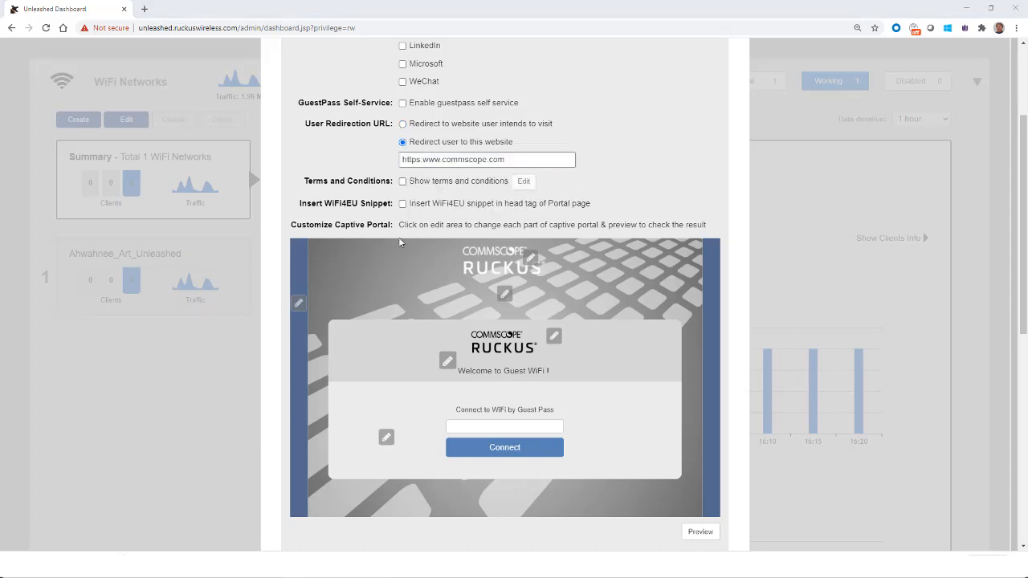
Step: Turn the Show terms and conditions option on and off again
{"action": "left_click", "coordinate": [403, 183]}
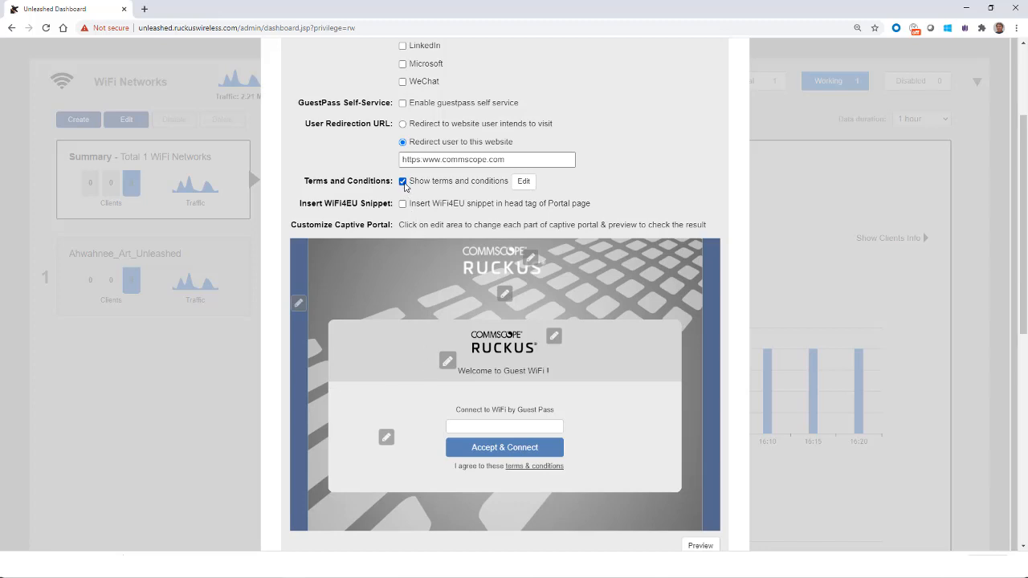
{"action": "left_click", "coordinate": [403, 182]}
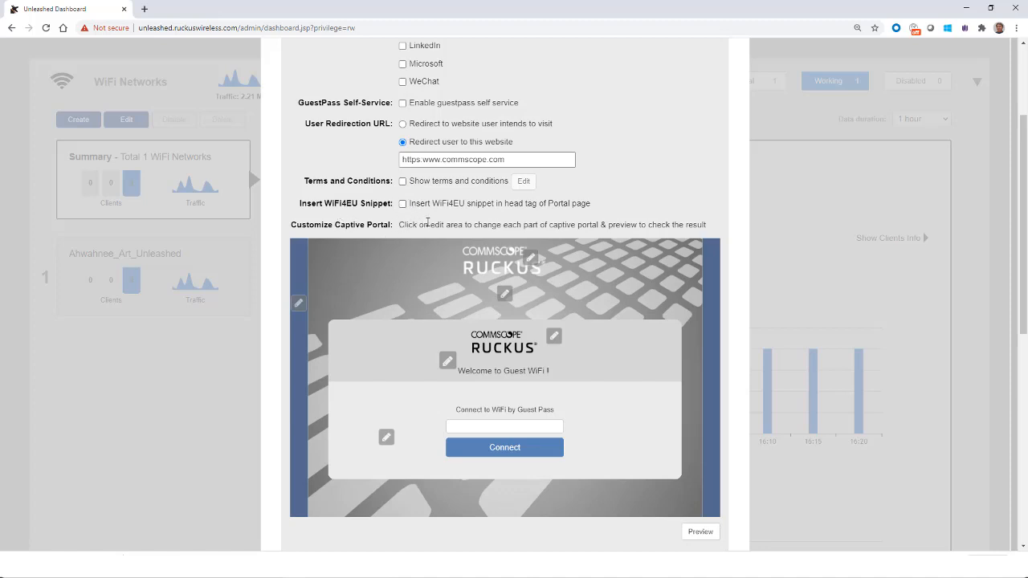
Step: Replace the captive portal background with the custom image art logo.jpg
{"action": "scroll", "coordinate": [446, 254], "scroll_direction": "down", "scroll_amount": 2}
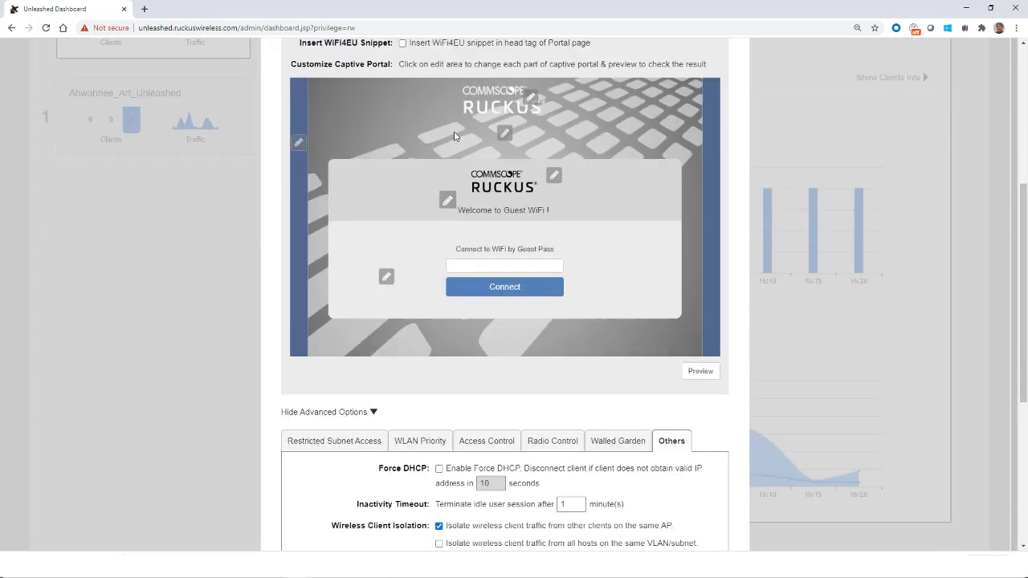
{"action": "left_click", "coordinate": [507, 137]}
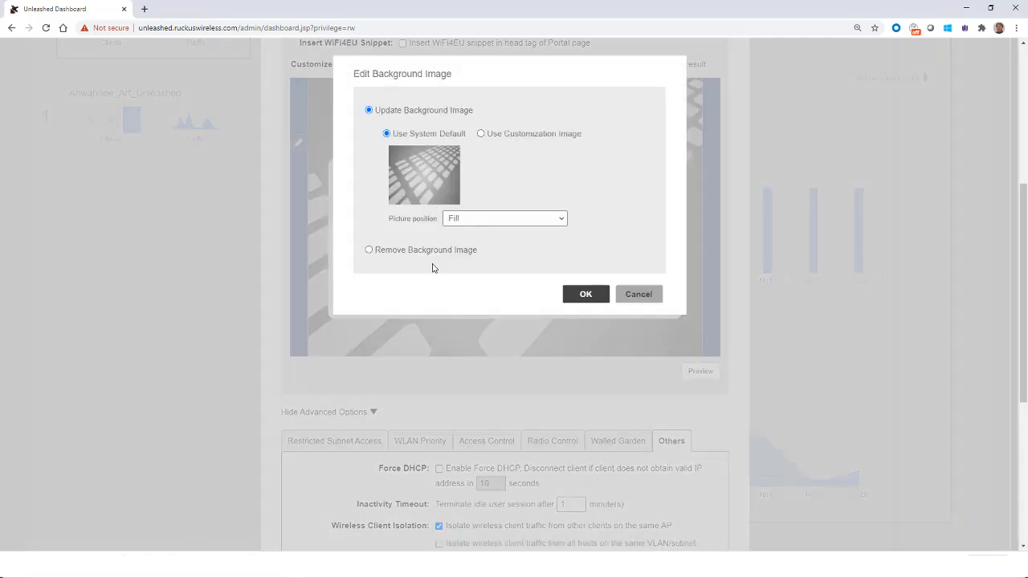
{"action": "left_click", "coordinate": [481, 133]}
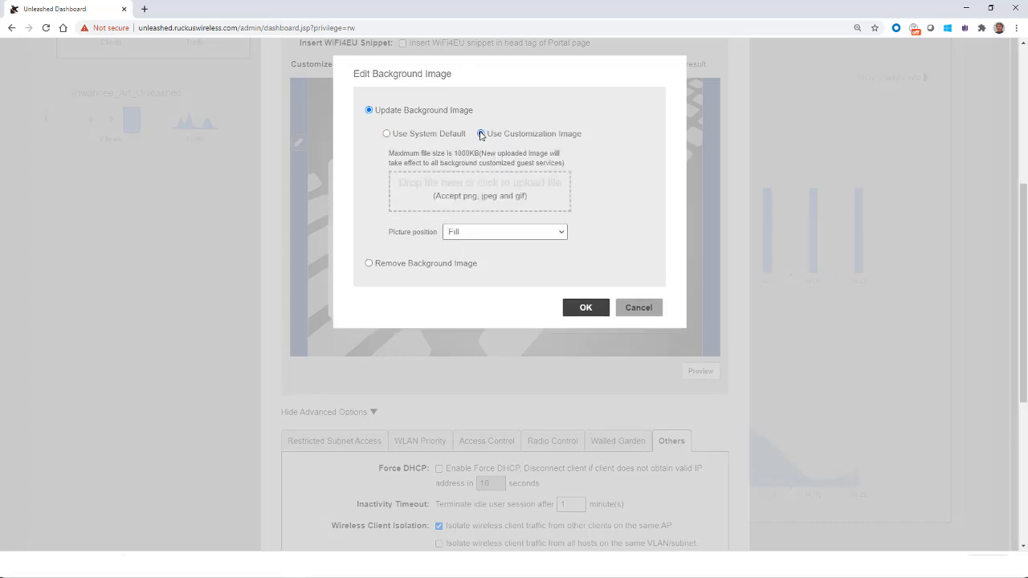
{"action": "left_click", "coordinate": [457, 200]}
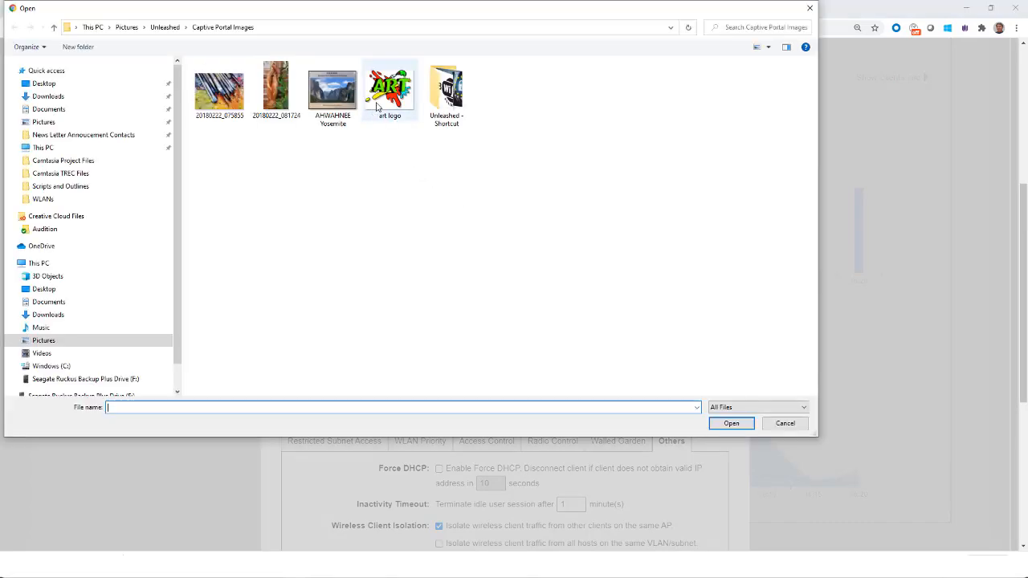
{"action": "left_click", "coordinate": [388, 100]}
{"action": "left_click", "coordinate": [720, 425]}
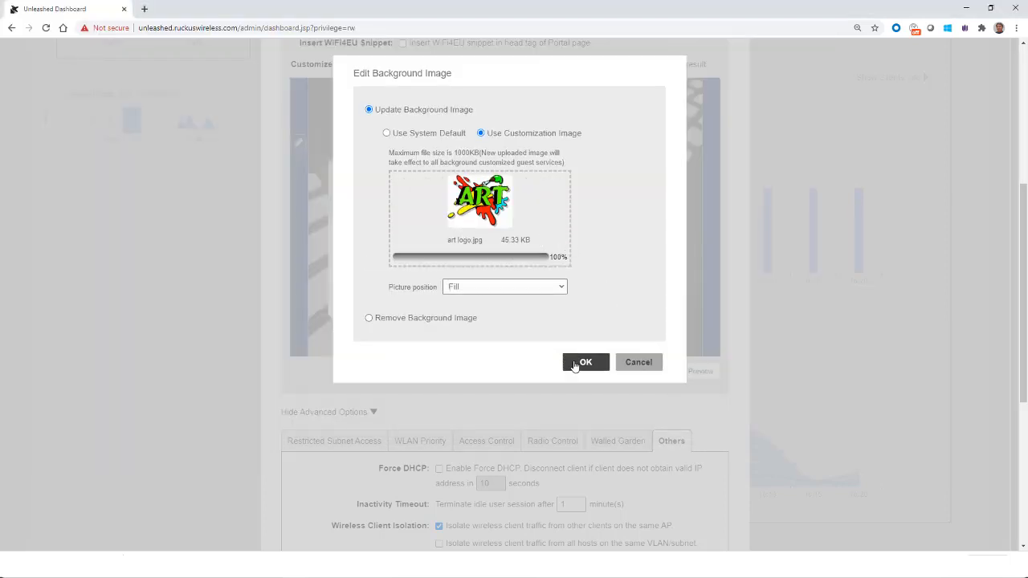
{"action": "left_click", "coordinate": [576, 363]}
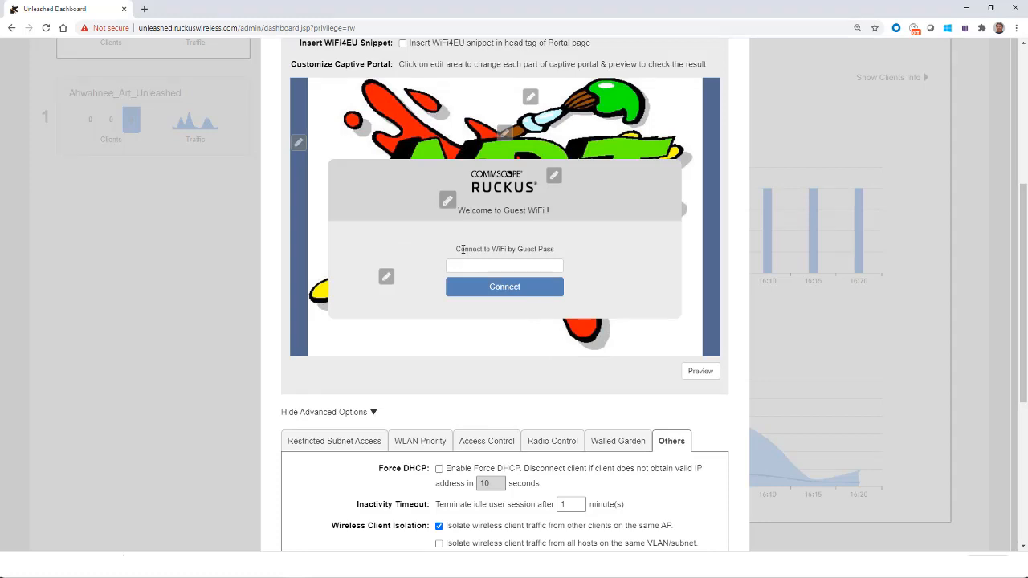
Step: Change the captive portal welcome message to Welcome to the Ahwahnee Art Studio
{"action": "scroll", "coordinate": [463, 249], "scroll_direction": "up", "scroll_amount": 1}
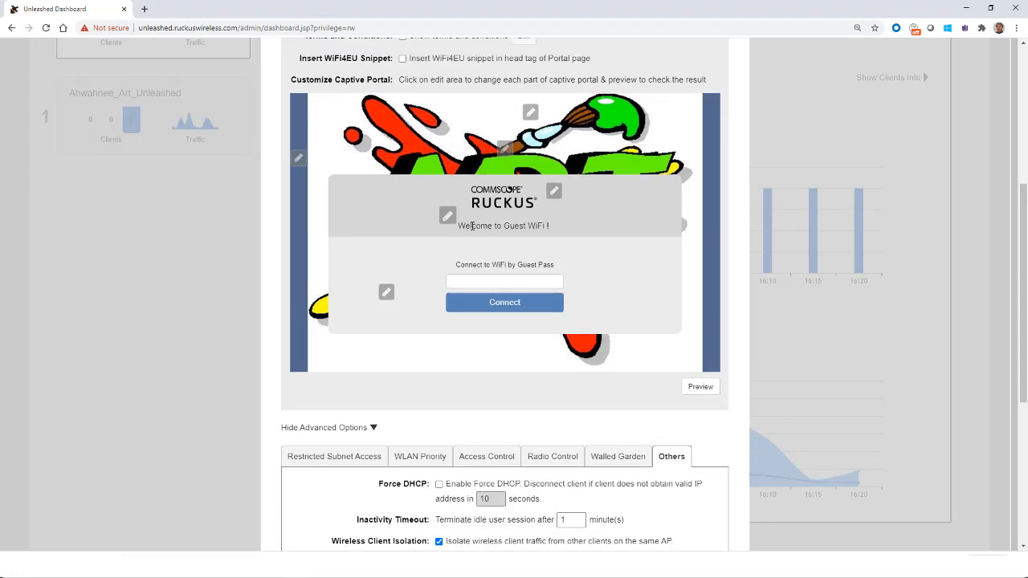
{"action": "left_click", "coordinate": [454, 219]}
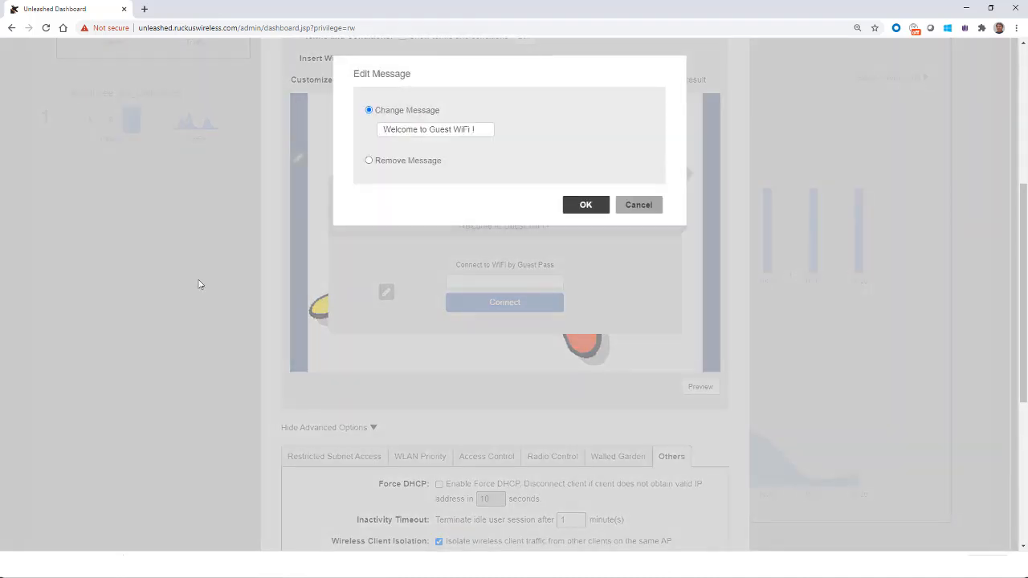
{"action": "key", "text": "ctrl+a"}
{"action": "key", "text": "ctrl+v"}
{"action": "left_click", "coordinate": [585, 204]}
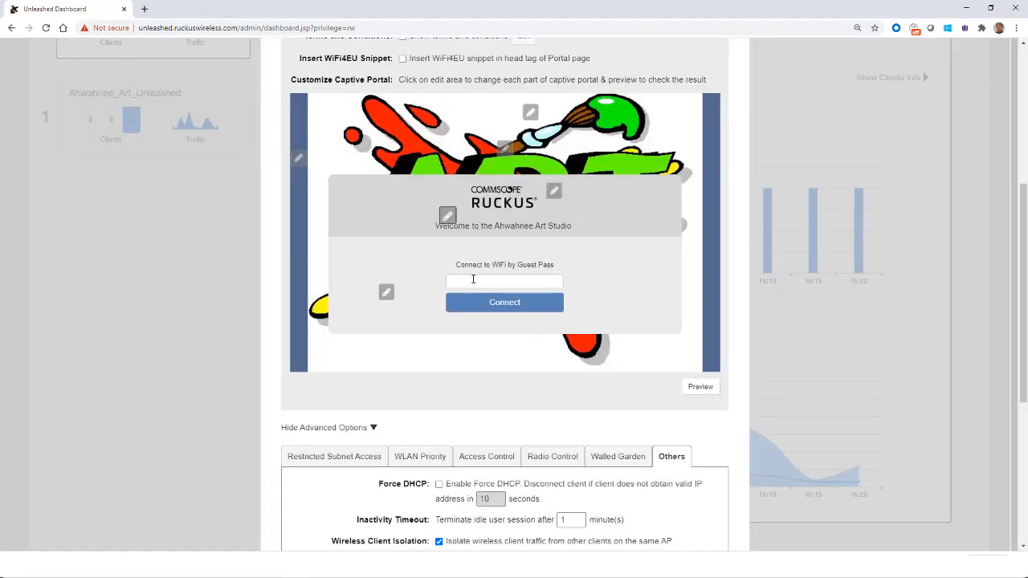
Step: Preview the customized captive portal page and finish creating the WLAN
{"action": "left_click", "coordinate": [700, 386]}
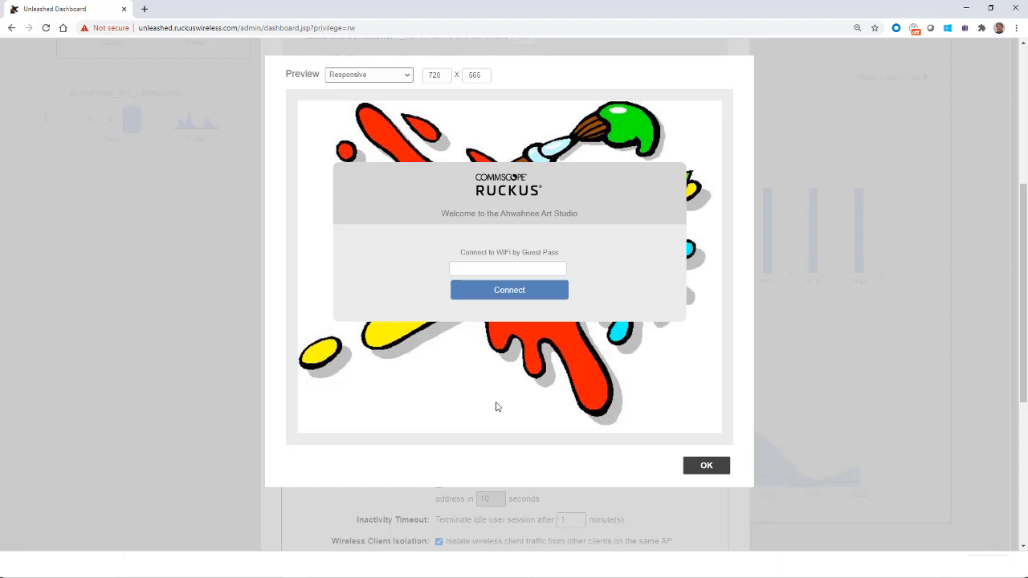
{"action": "left_click", "coordinate": [697, 473]}
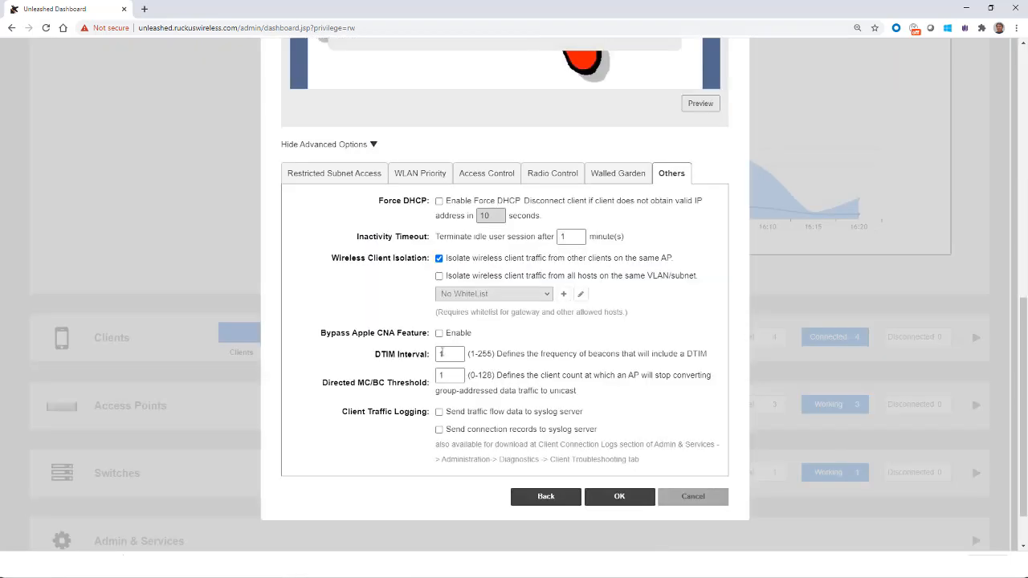
{"action": "left_click", "coordinate": [619, 497]}
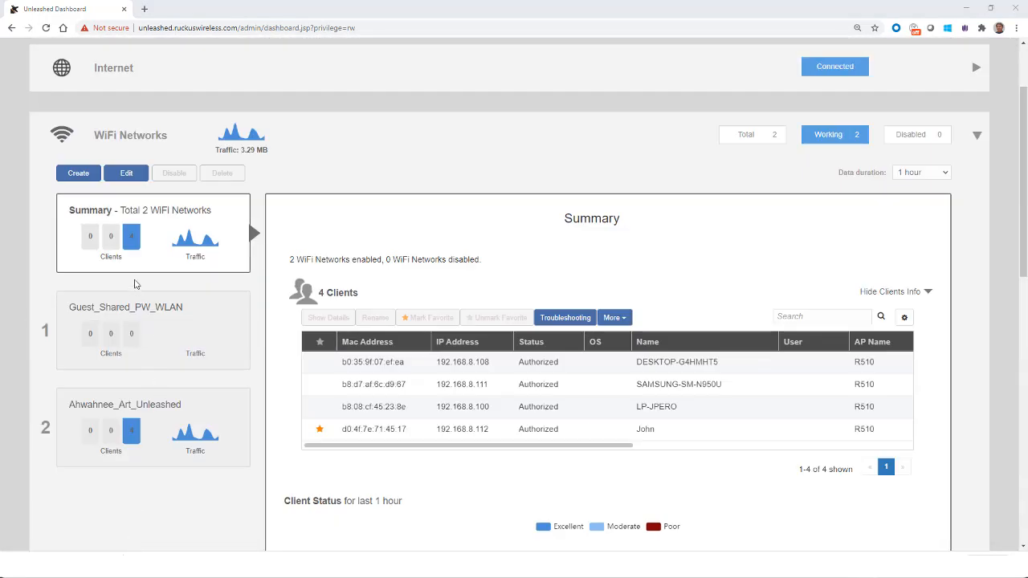
Step: Select Guest_Shared_PW_WLAN in the network list and connect the laptop to it with the network security key
{"action": "left_click", "coordinate": [126, 243]}
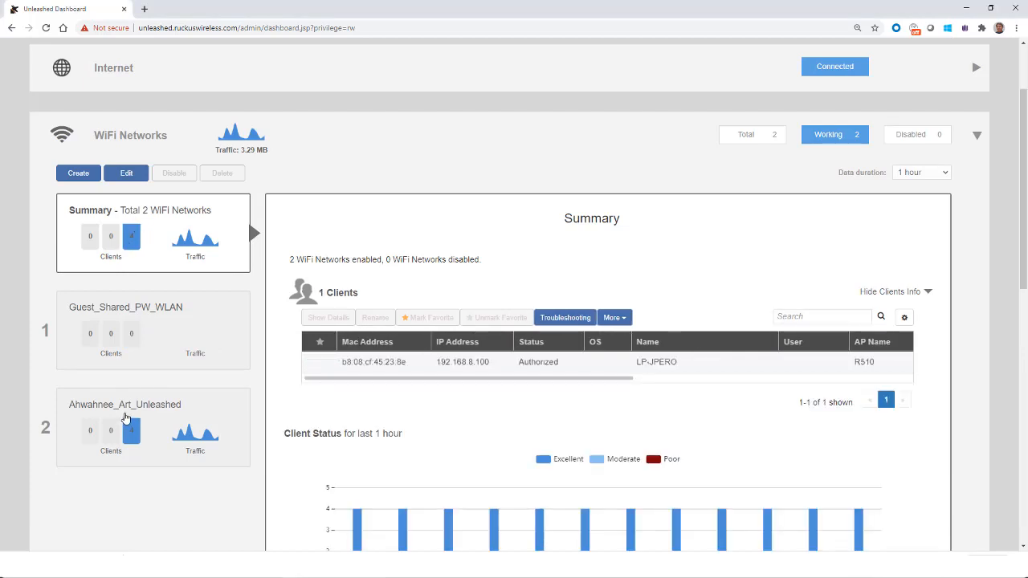
{"action": "left_click", "coordinate": [114, 322]}
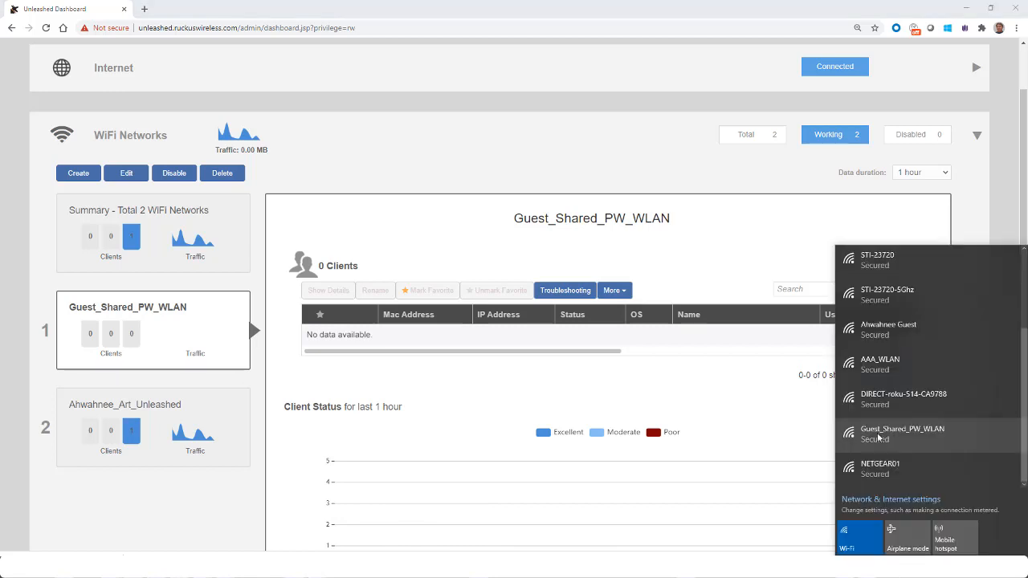
{"action": "left_click", "coordinate": [878, 437]}
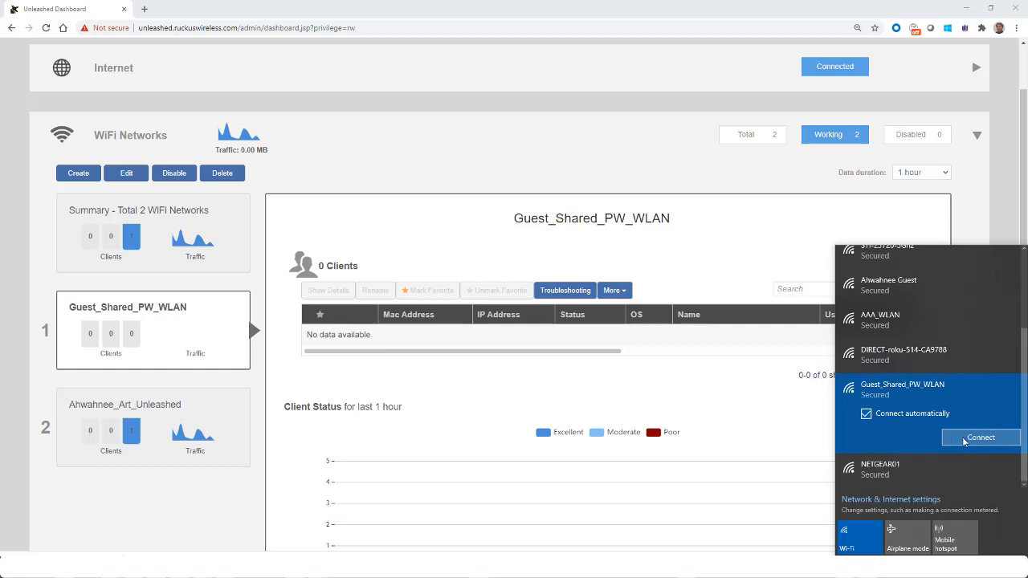
{"action": "left_click", "coordinate": [964, 439]}
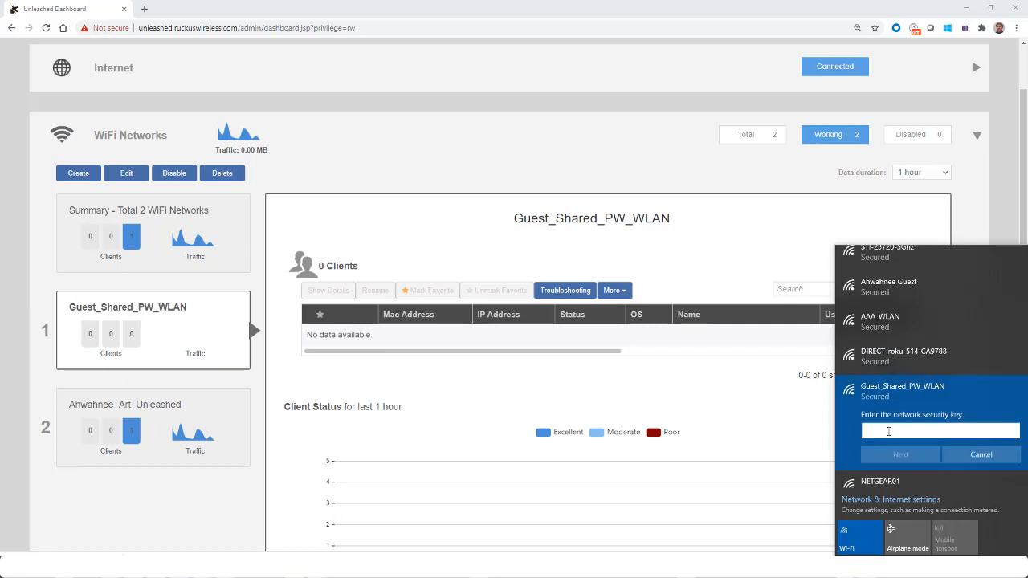
{"action": "key", "text": "ctrl+v"}
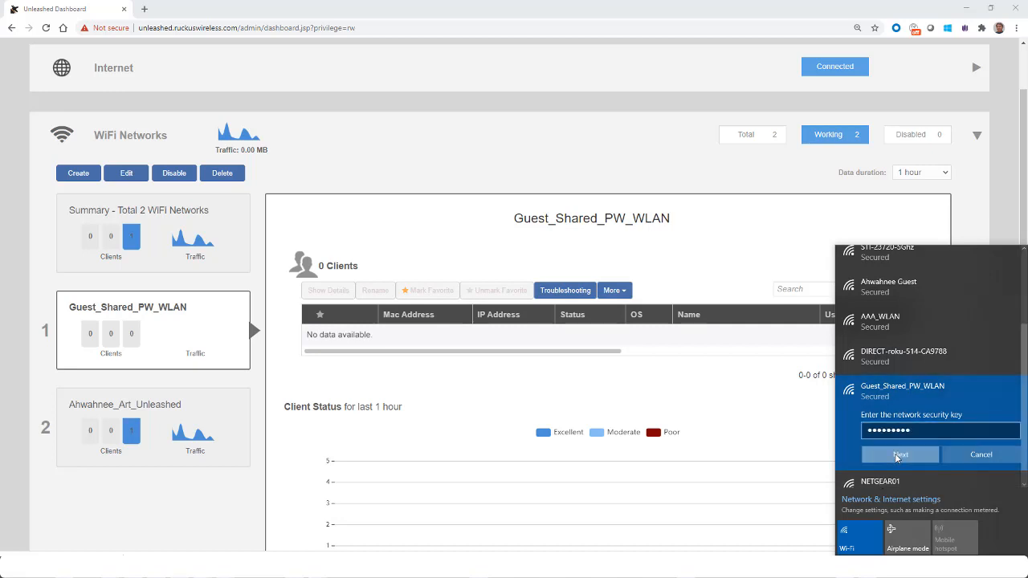
{"action": "left_click", "coordinate": [899, 454]}
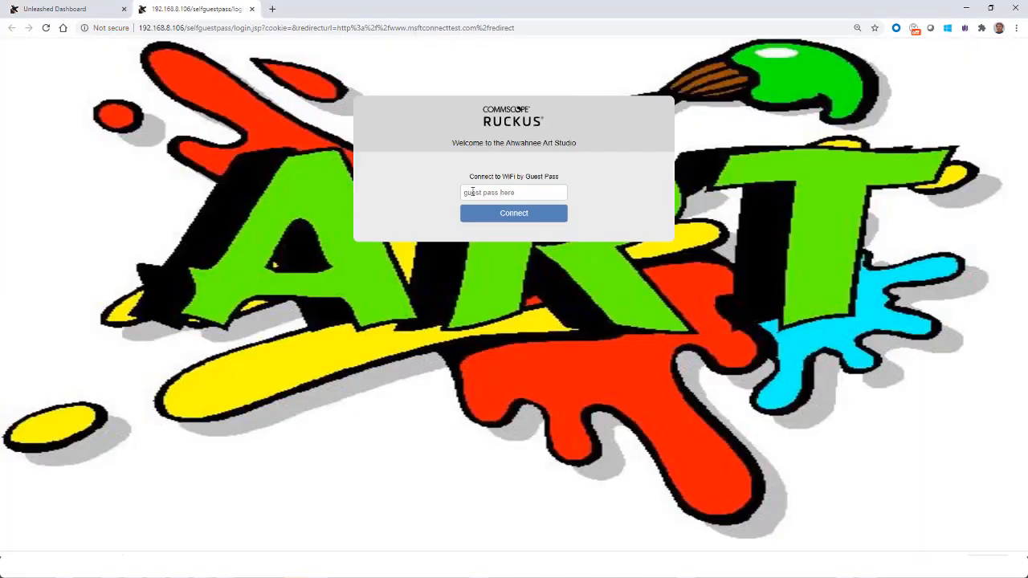
Step: Sign in on the Ahwahnee Art Studio captive portal with the guest pass and continue to the redirect website
{"action": "left_click", "coordinate": [473, 192]}
{"action": "left_click", "coordinate": [515, 212]}
{"action": "left_click", "coordinate": [515, 215]}
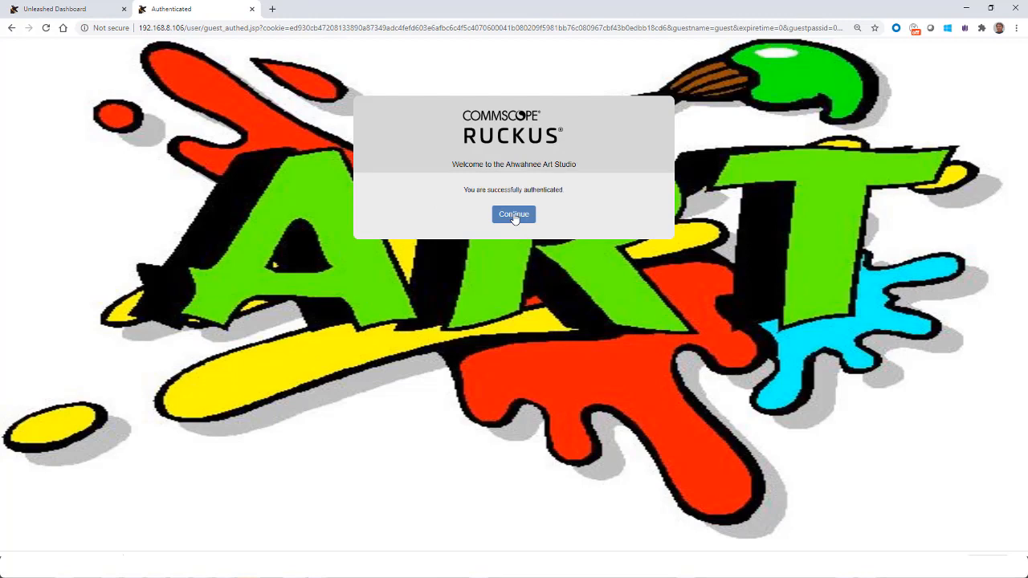
{"action": "left_click", "coordinate": [514, 214]}
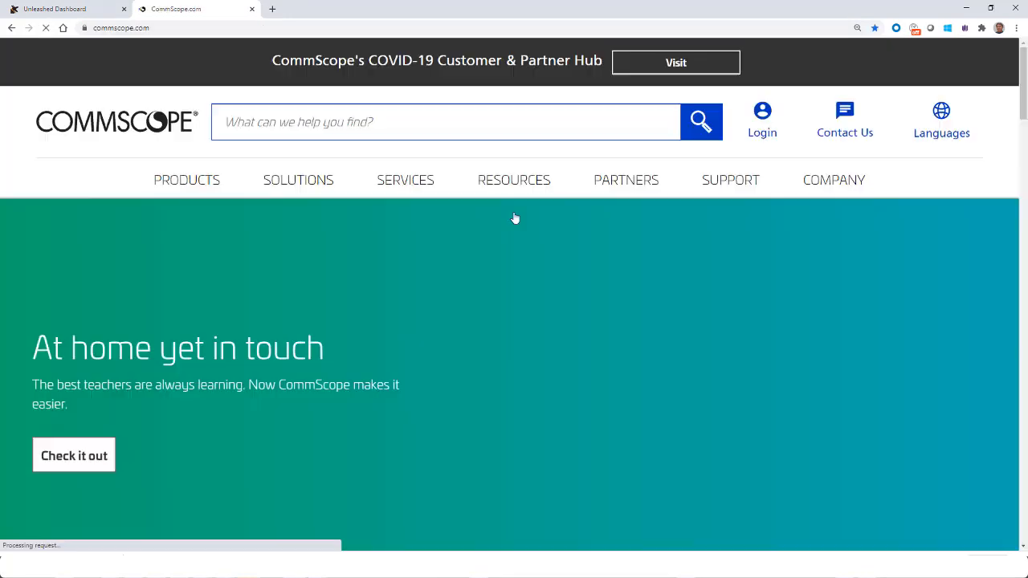